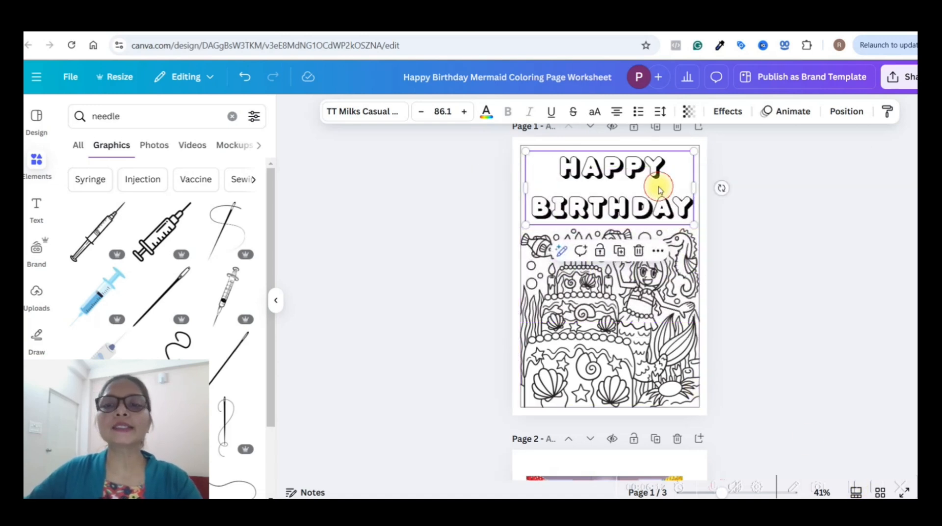
# Delete the HAPPY BIRTHDAY heading on page 1 and move the mermaid drawing up to leave blank space beneath it.
pyautogui.doubleClick(659, 189)
pyautogui.press('BackSpace')
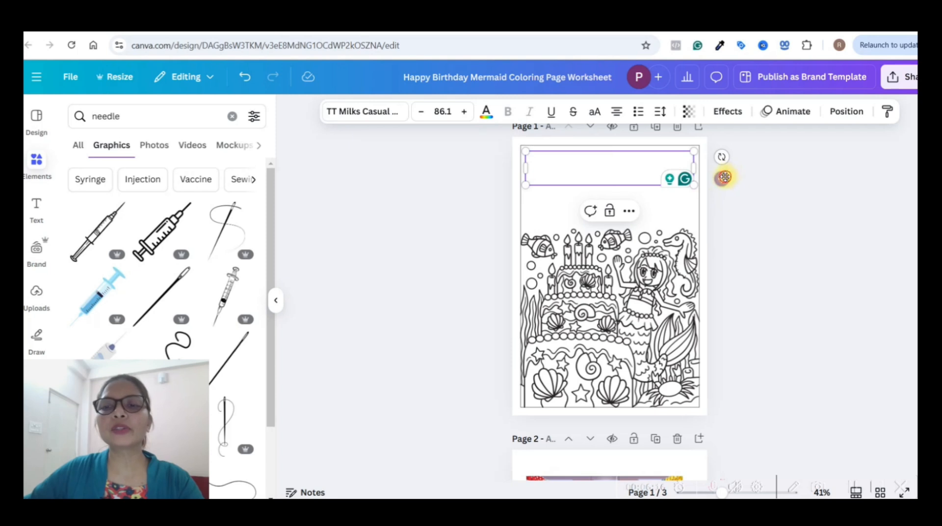
pyautogui.click(742, 257)
pyautogui.click(655, 292)
pyautogui.moveTo(656, 292); pyautogui.dragTo(652, 241)
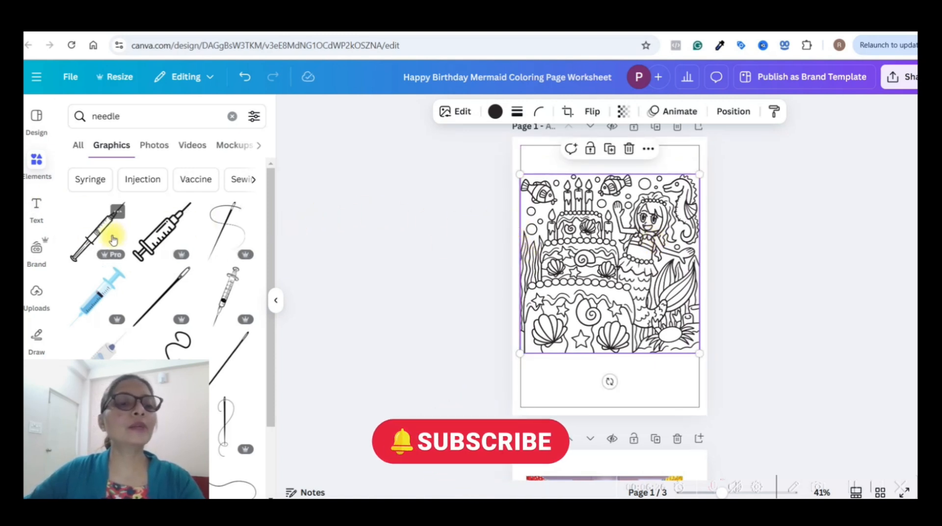
# Add the outlined syringe and the plain needle graphics, placing them small side by side in the blank space below the mermaid drawing.
pyautogui.click(102, 237)
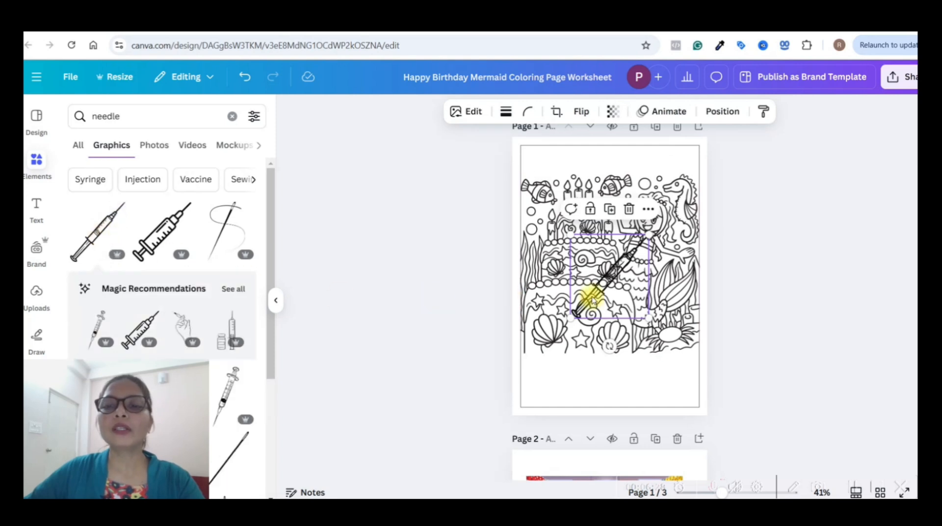
pyautogui.moveTo(652, 238); pyautogui.dragTo(618, 270)
pyautogui.moveTo(607, 314); pyautogui.dragTo(589, 360)
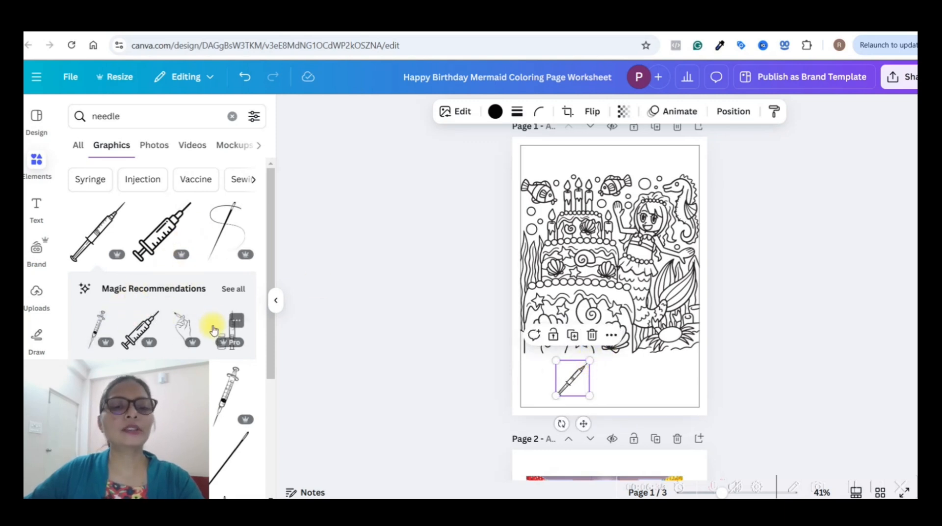
pyautogui.click(236, 448)
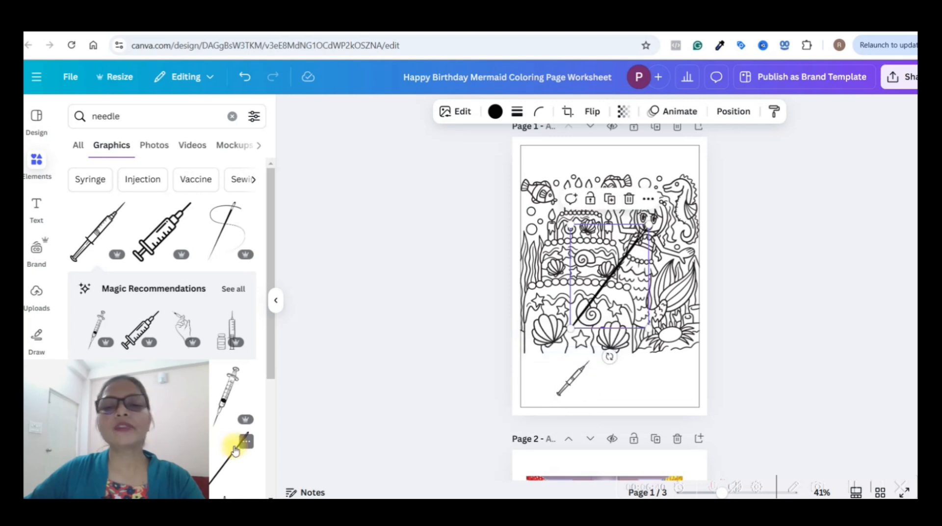
pyautogui.moveTo(647, 227); pyautogui.dragTo(629, 367)
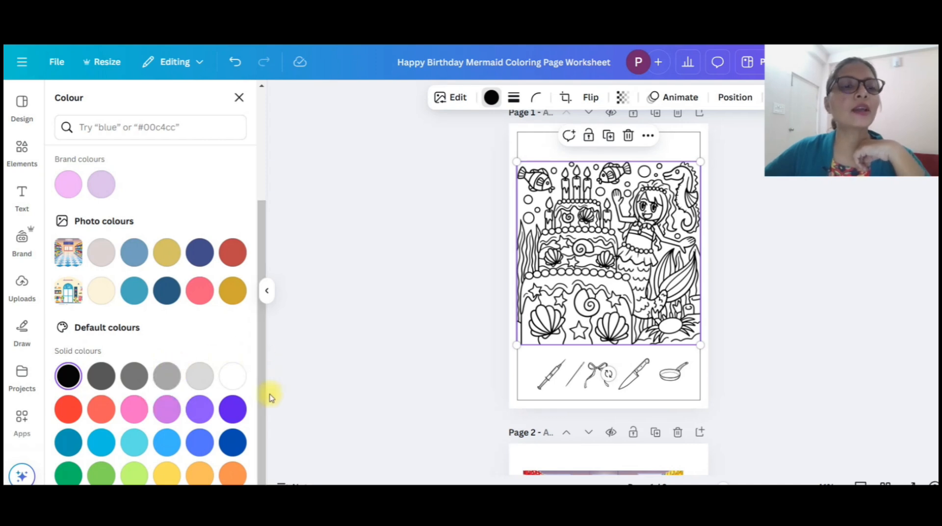
# Lighten the mermaid drawing's line colour to the dark grey #3A3939.
pyautogui.click(263, 349)
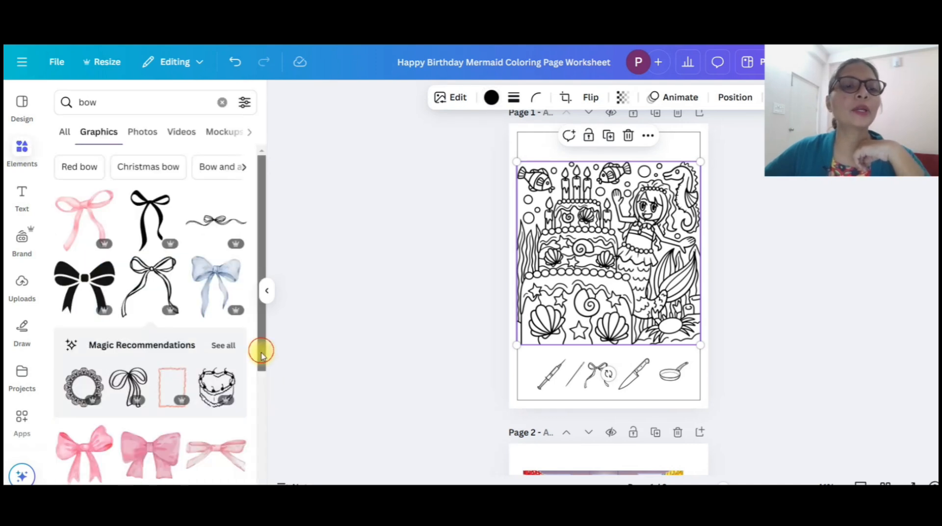
pyautogui.moveTo(262, 350); pyautogui.dragTo(262, 399)
pyautogui.click(491, 98)
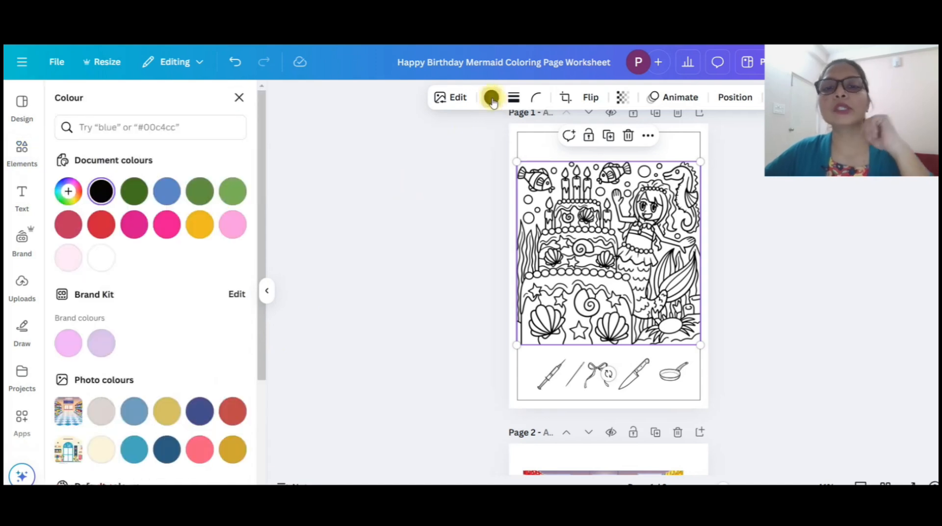
pyautogui.click(65, 196)
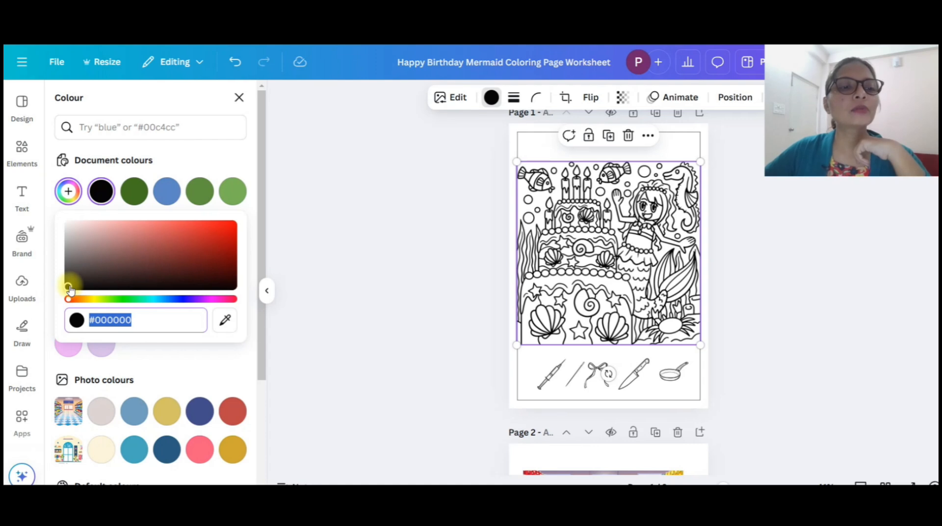
pyautogui.moveTo(69, 290); pyautogui.dragTo(69, 284)
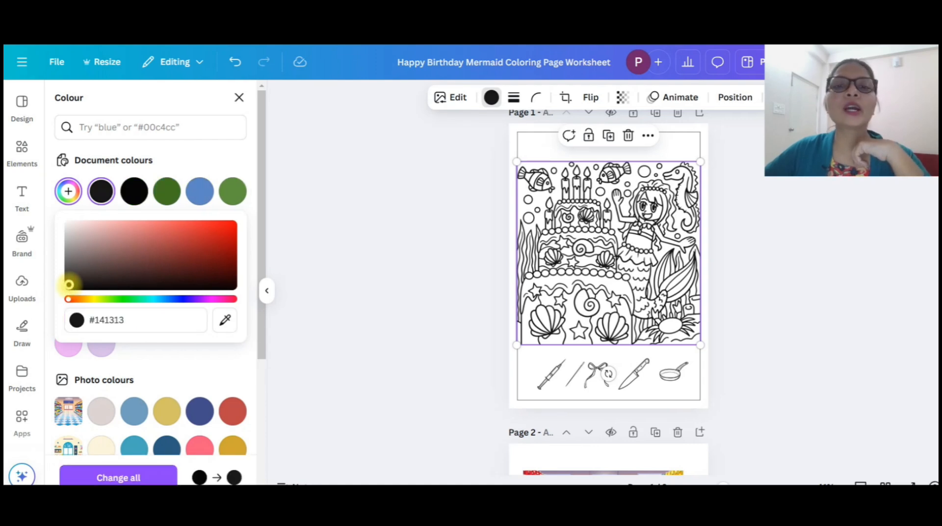
pyautogui.moveTo(69, 284); pyautogui.dragTo(68, 274)
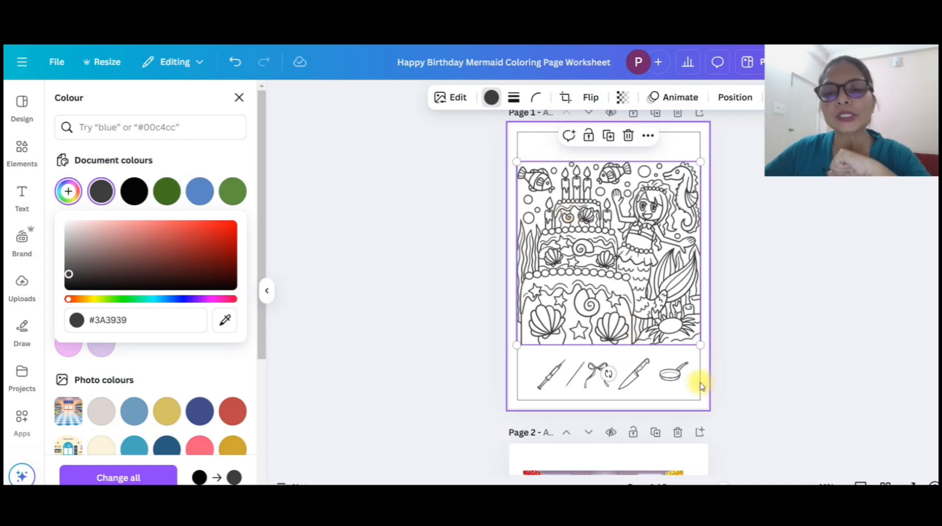
pyautogui.click(730, 369)
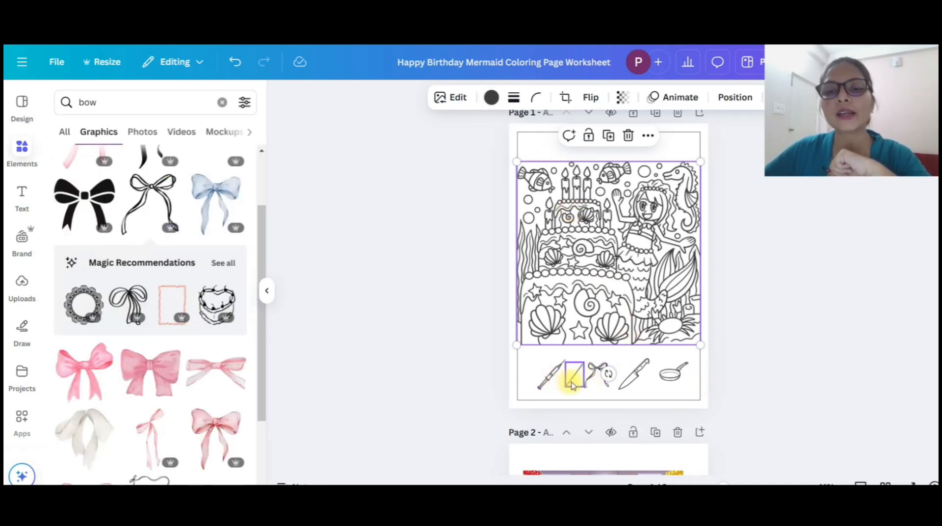
pyautogui.click(573, 385)
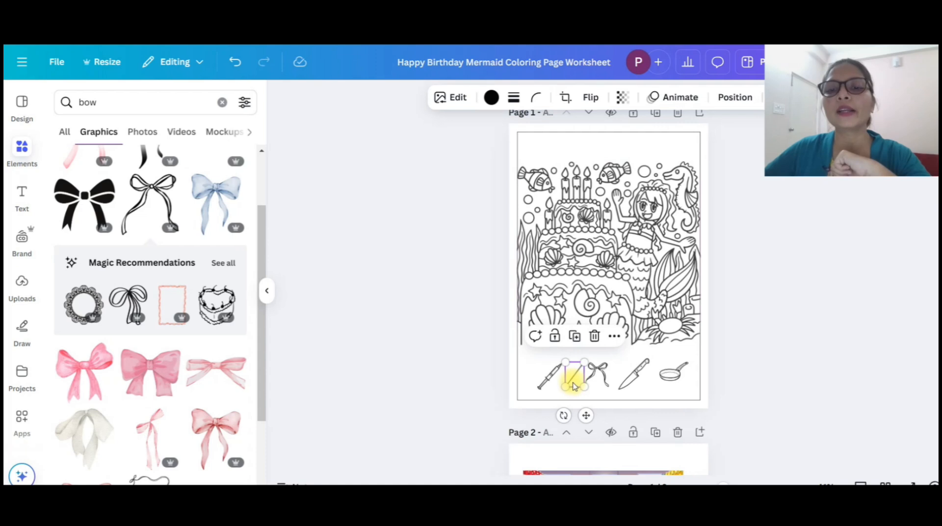
pyautogui.moveTo(585, 416); pyautogui.dragTo(576, 329)
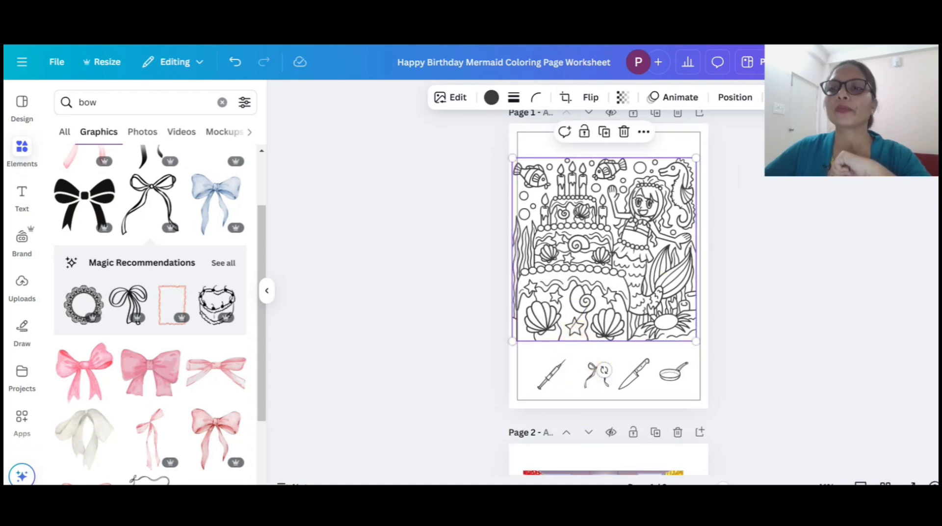
pyautogui.hotkey('ctrl', 'z')
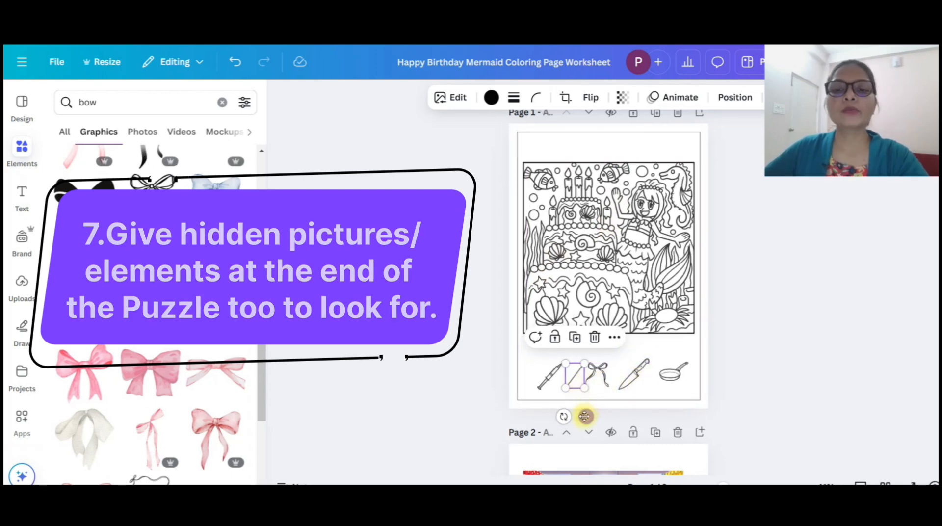
# Hide the needle in the mermaid drawing, standing nearly upright along its lower-left edge beside the seashell.
pyautogui.moveTo(586, 415); pyautogui.dragTo(551, 363)
pyautogui.moveTo(542, 305); pyautogui.dragTo(558, 351)
pyautogui.click(616, 353)
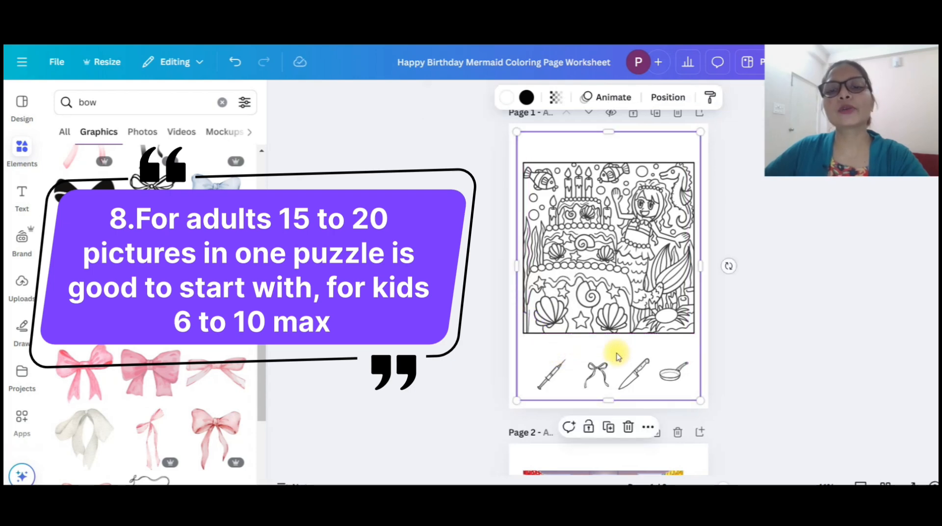
# Apply an Outline shadow effect to the hidden needle and set its size to 42.
pyautogui.click(531, 326)
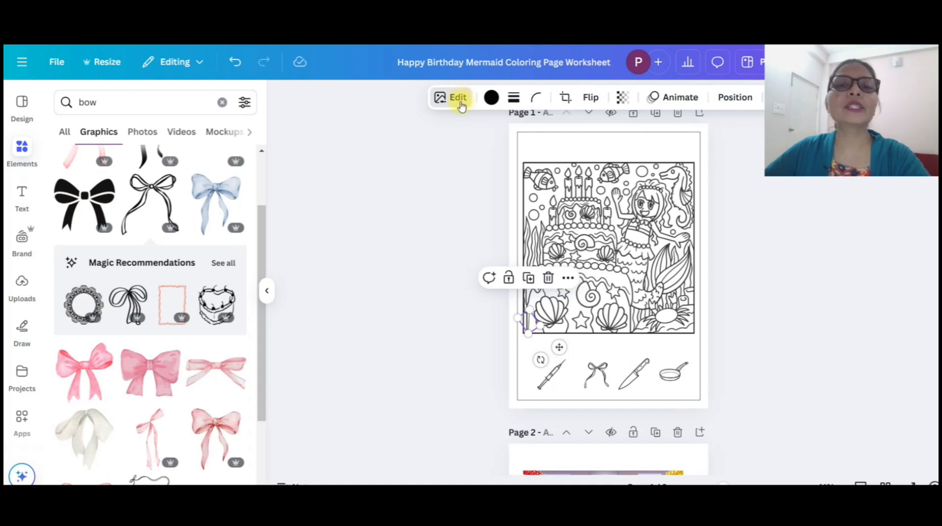
pyautogui.click(460, 100)
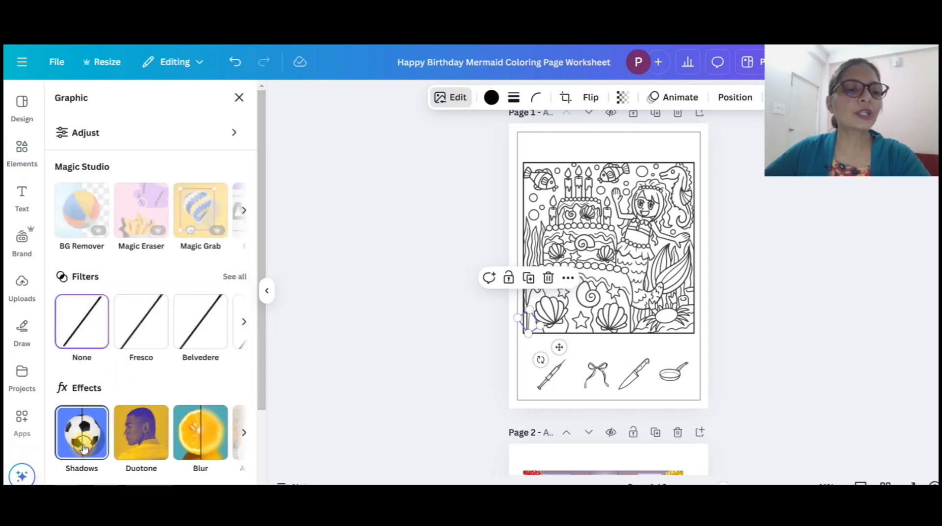
pyautogui.click(96, 427)
pyautogui.click(218, 264)
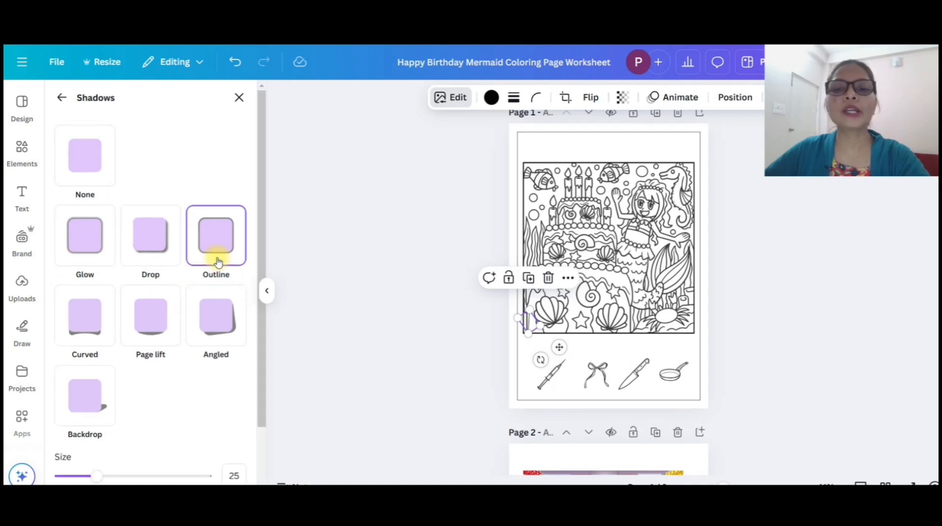
pyautogui.scroll(-2, 199, 372)
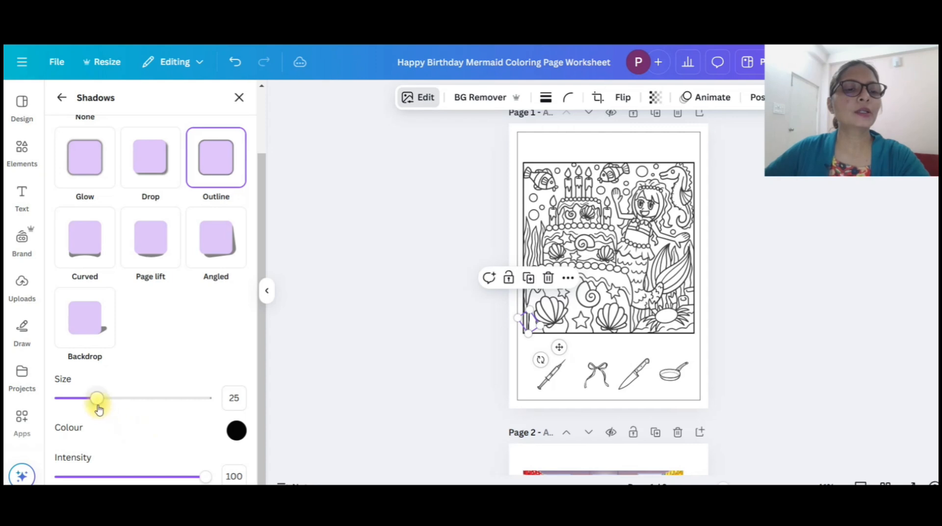
pyautogui.moveTo(98, 403); pyautogui.dragTo(102, 407)
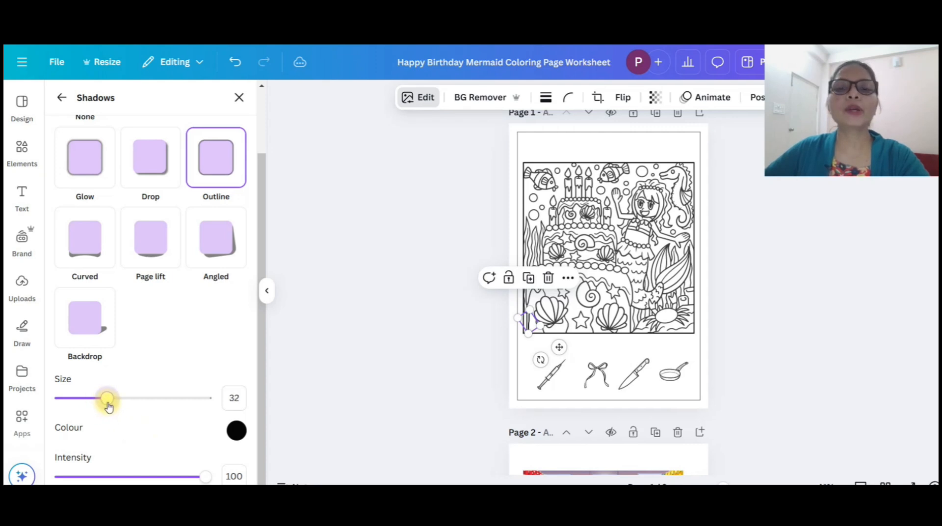
pyautogui.moveTo(108, 407); pyautogui.dragTo(112, 408)
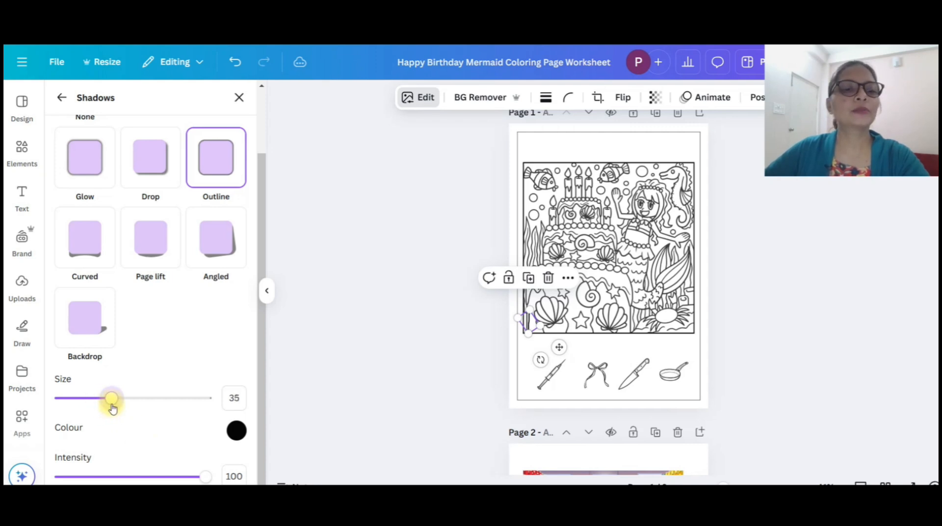
pyautogui.moveTo(113, 408); pyautogui.dragTo(123, 411)
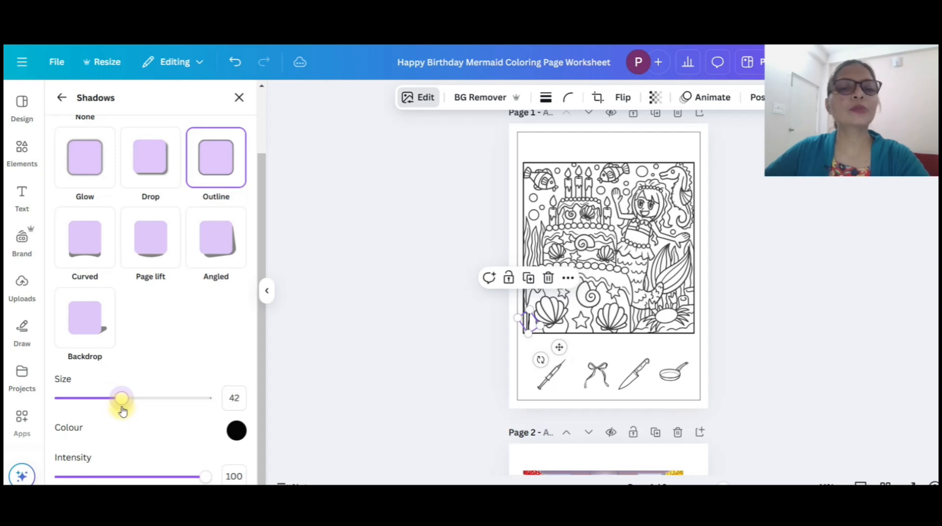
pyautogui.click(385, 404)
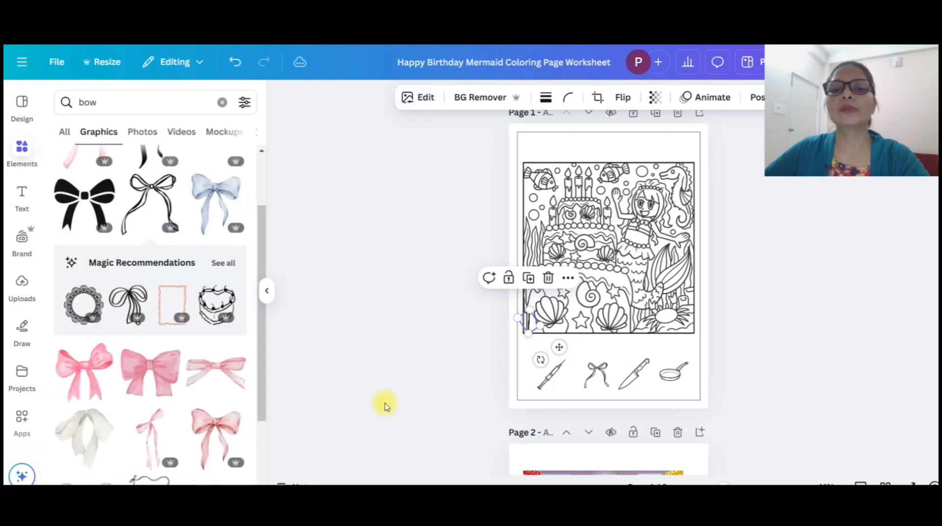
pyautogui.click(737, 363)
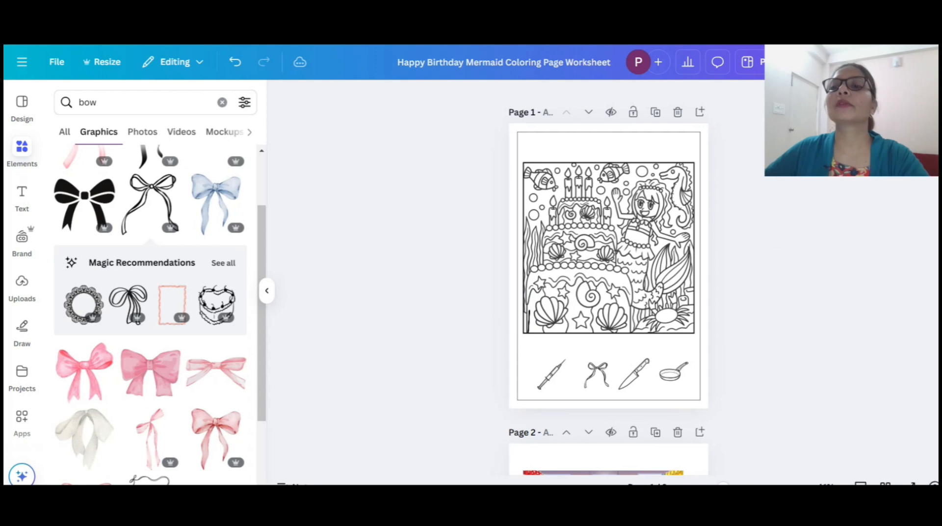
# Move the needle beside the mermaid's raised hand, tilting and shrinking it to blend in with the surrounding lines.
pyautogui.click(529, 322)
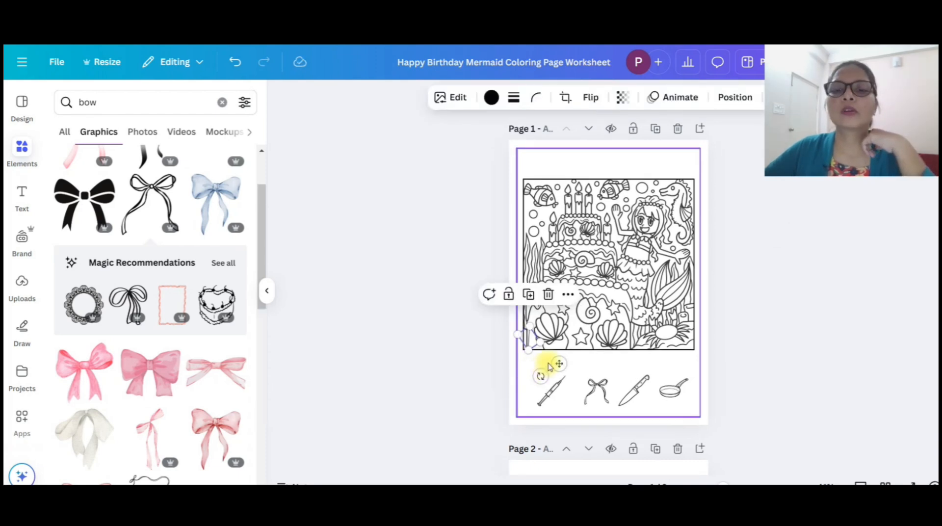
pyautogui.moveTo(557, 362); pyautogui.dragTo(638, 243)
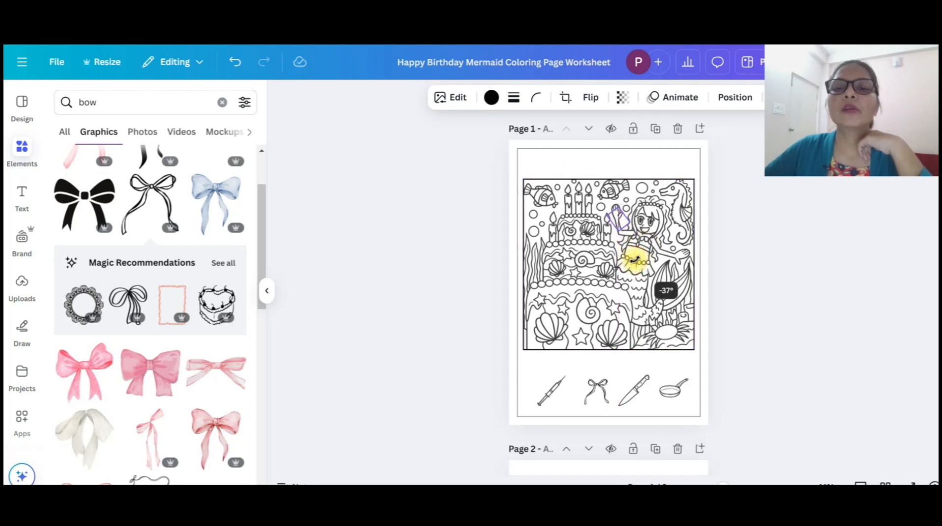
pyautogui.click(634, 259)
pyautogui.moveTo(633, 254); pyautogui.dragTo(646, 260)
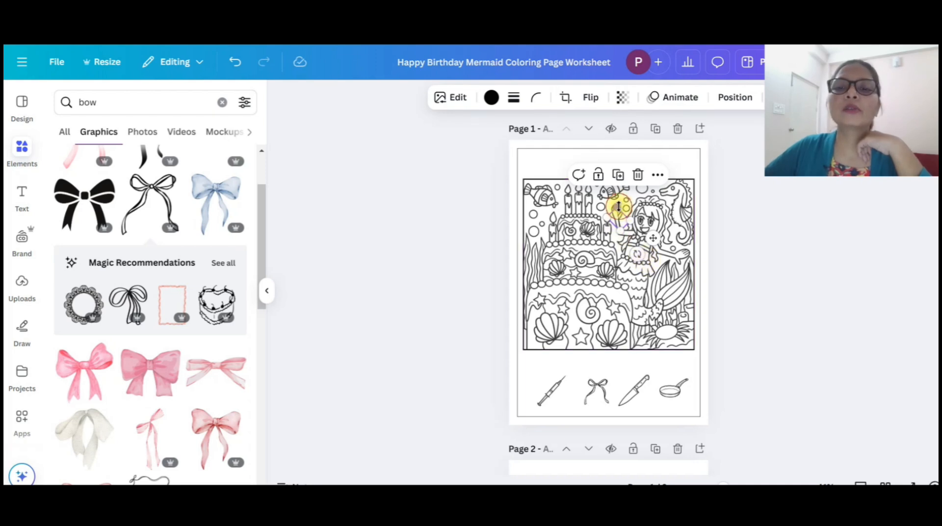
pyautogui.moveTo(618, 206); pyautogui.dragTo(621, 212)
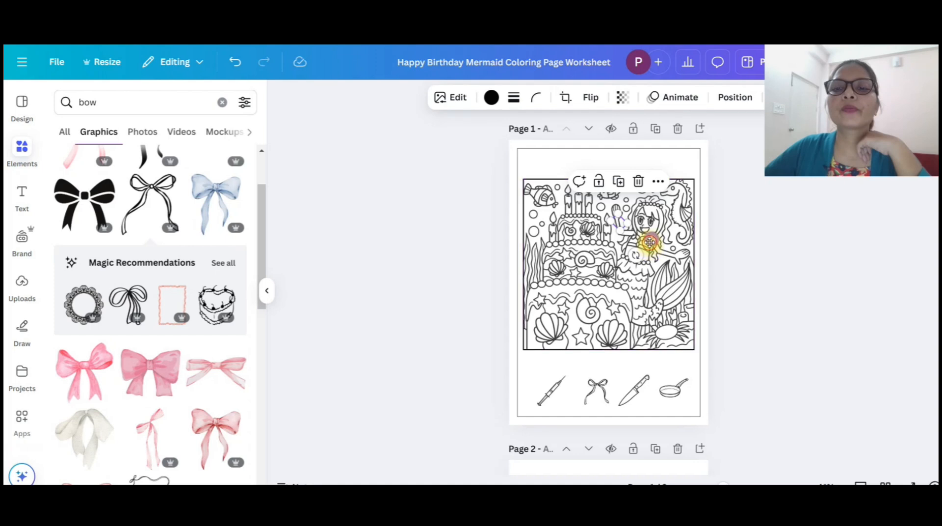
pyautogui.moveTo(649, 240); pyautogui.dragTo(647, 246)
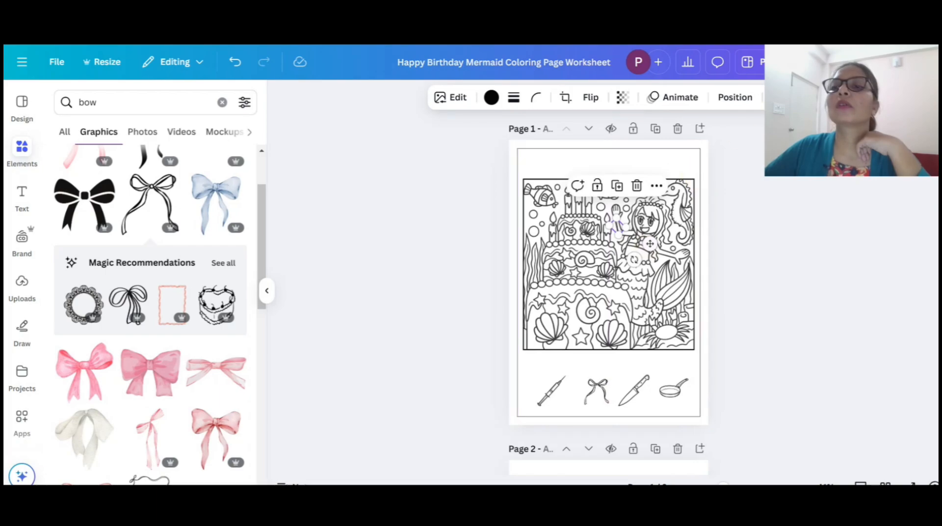
pyautogui.click(912, 484)
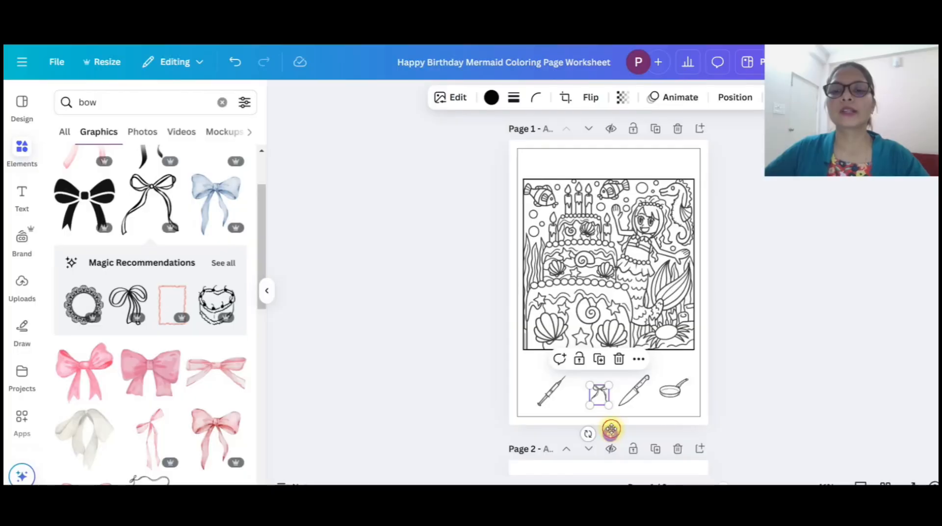
# Hide the bow at the mermaid's waist, shrinking and adjusting it to blend into her outfit.
pyautogui.moveTo(611, 428); pyautogui.dragTo(643, 294)
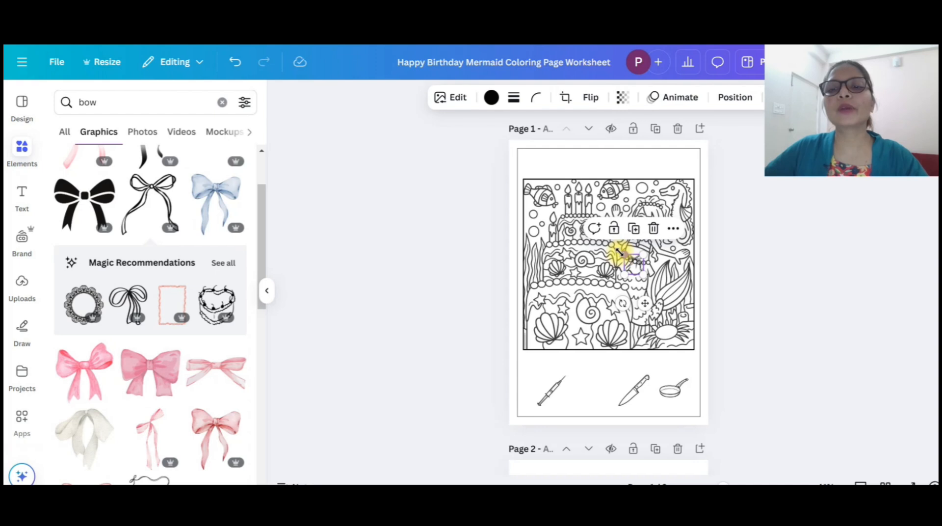
pyautogui.moveTo(621, 255); pyautogui.dragTo(624, 258)
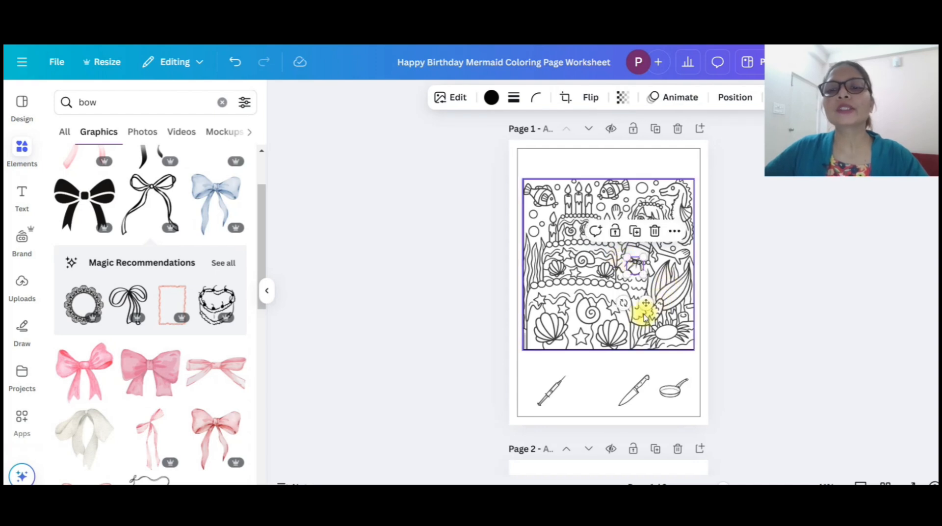
pyautogui.moveTo(644, 306); pyautogui.dragTo(643, 306)
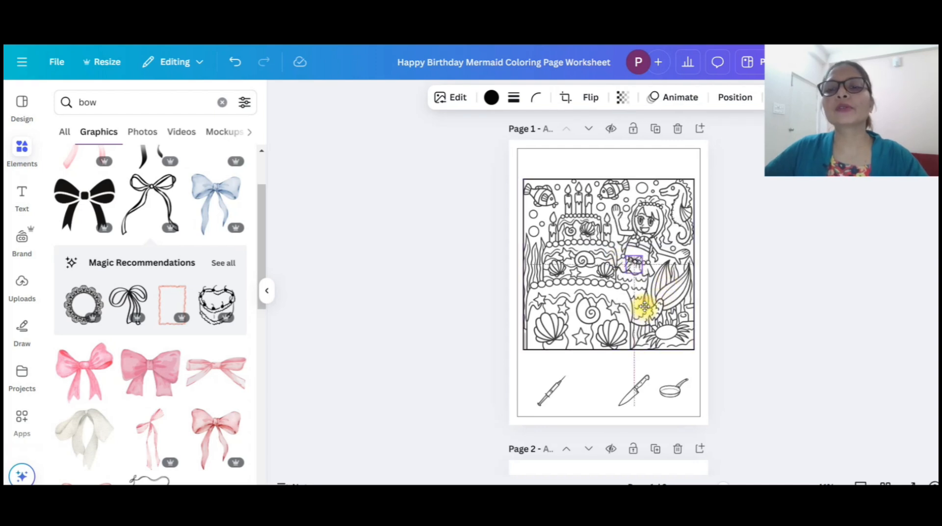
pyautogui.moveTo(642, 305); pyautogui.dragTo(621, 297)
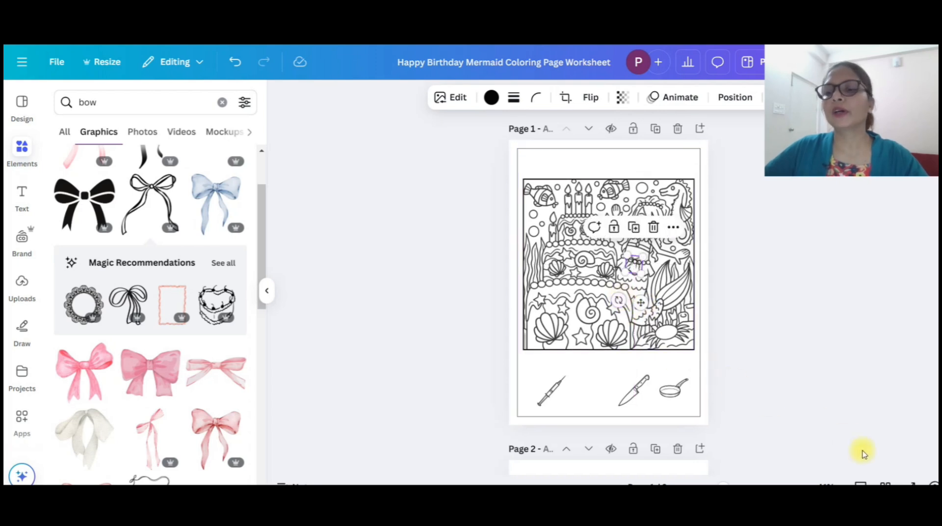
# Hide the frying pan over the crab's body in the mermaid drawing, resize it to fit, and check the page in full screen.
pyautogui.click(907, 482)
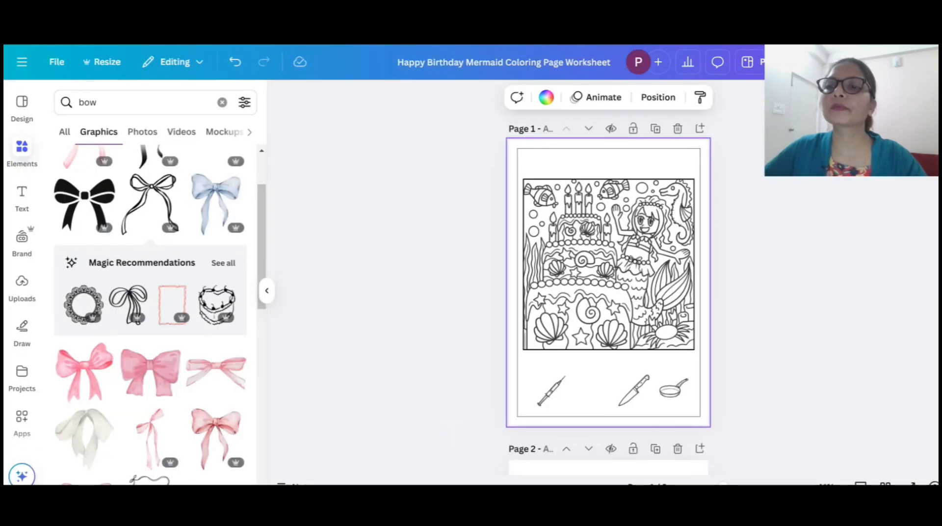
pyautogui.moveTo(673, 389); pyautogui.dragTo(677, 363)
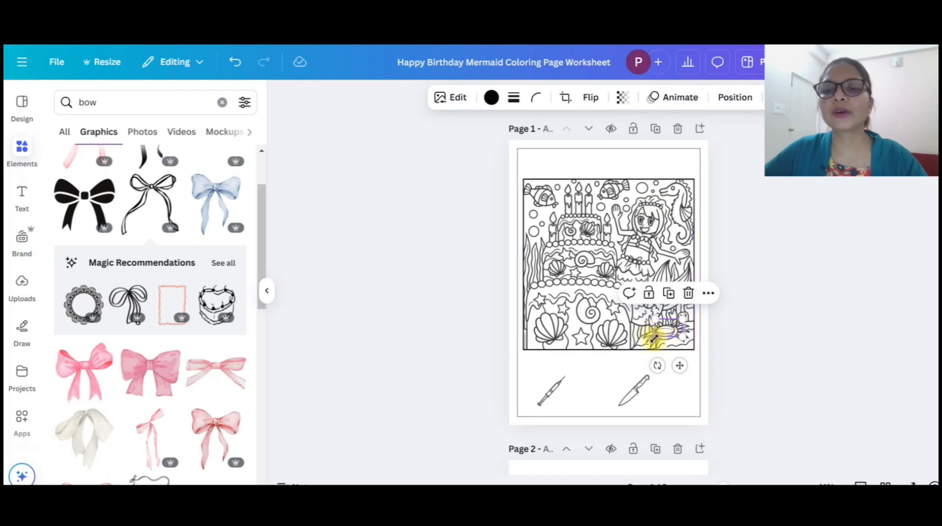
pyautogui.moveTo(654, 338); pyautogui.dragTo(679, 365)
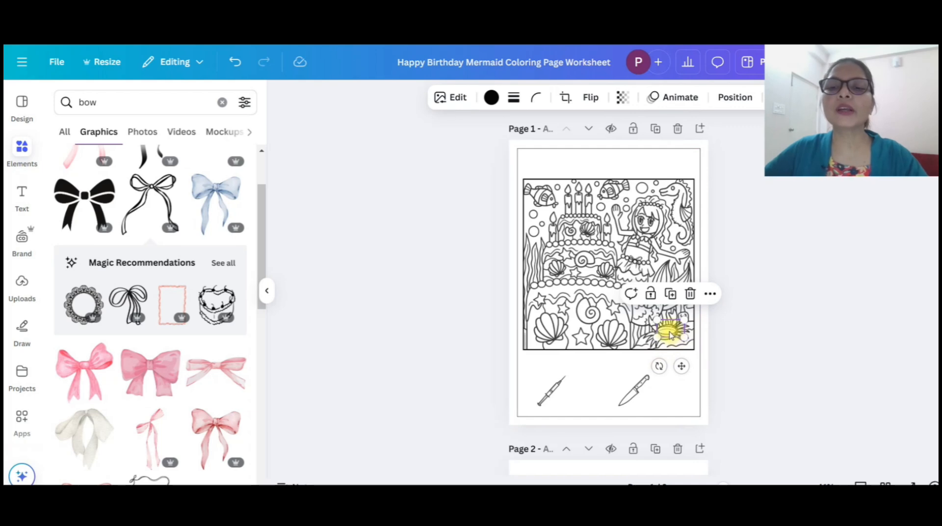
pyautogui.click(912, 484)
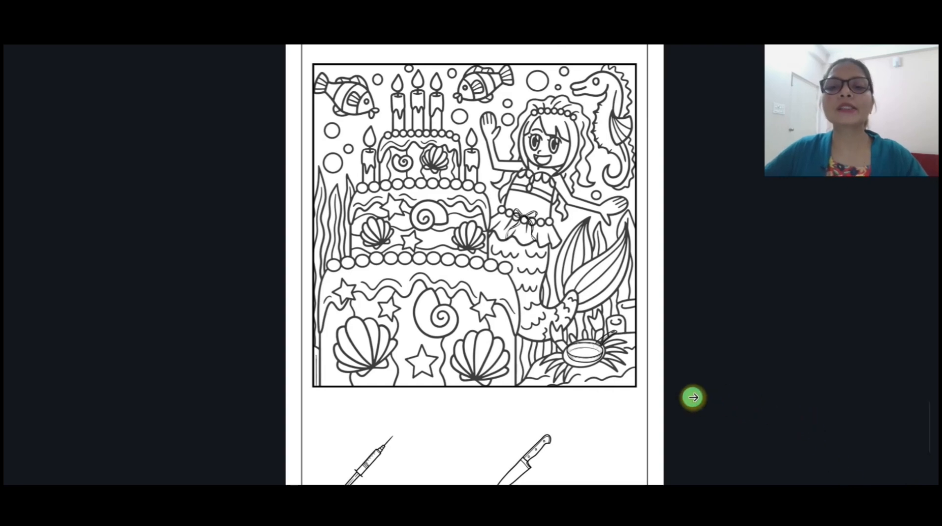
pyautogui.press('Escape')
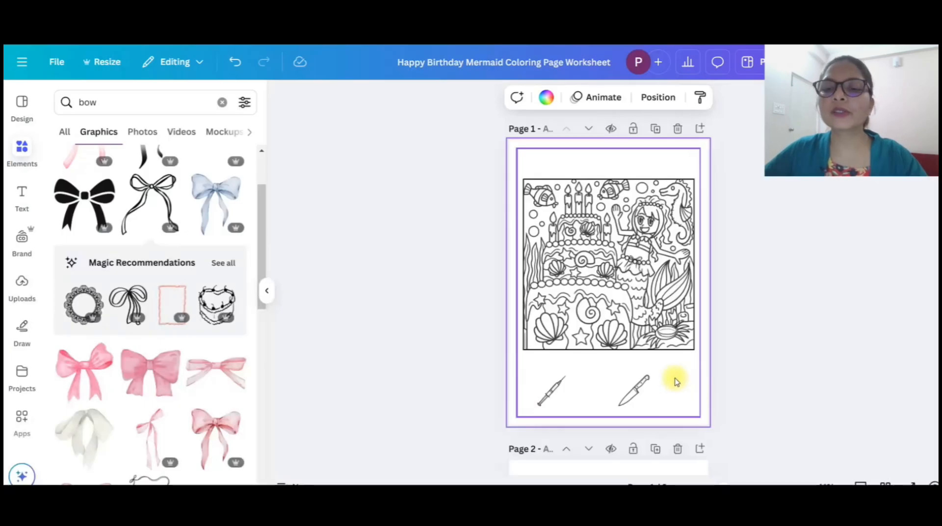
# Rotate the frying pan slightly to align it with the crab's body and check the page in full screen.
pyautogui.moveTo(659, 366); pyautogui.dragTo(650, 361)
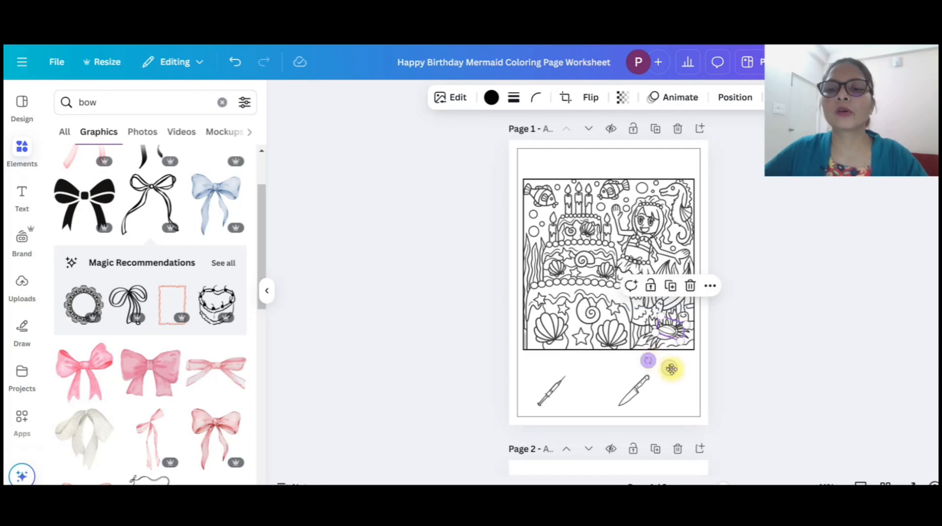
pyautogui.click(786, 360)
pyautogui.click(909, 485)
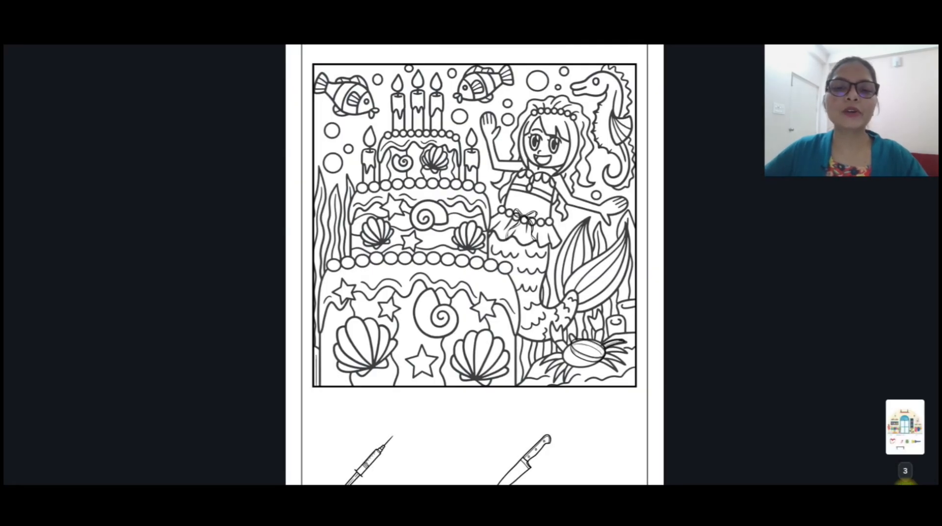
pyautogui.press('Escape')
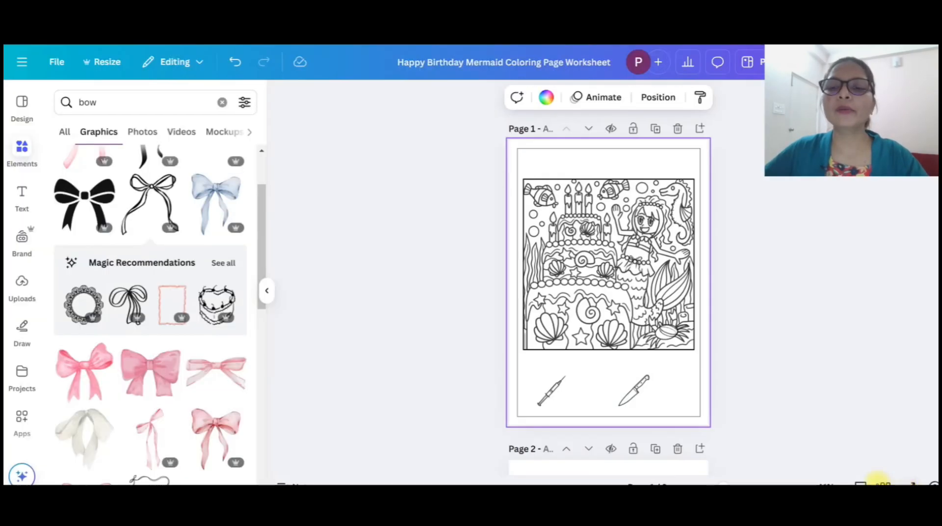
# Apply an Outline shadow effect to the hidden frying pan and set its size to about 23.
pyautogui.click(670, 334)
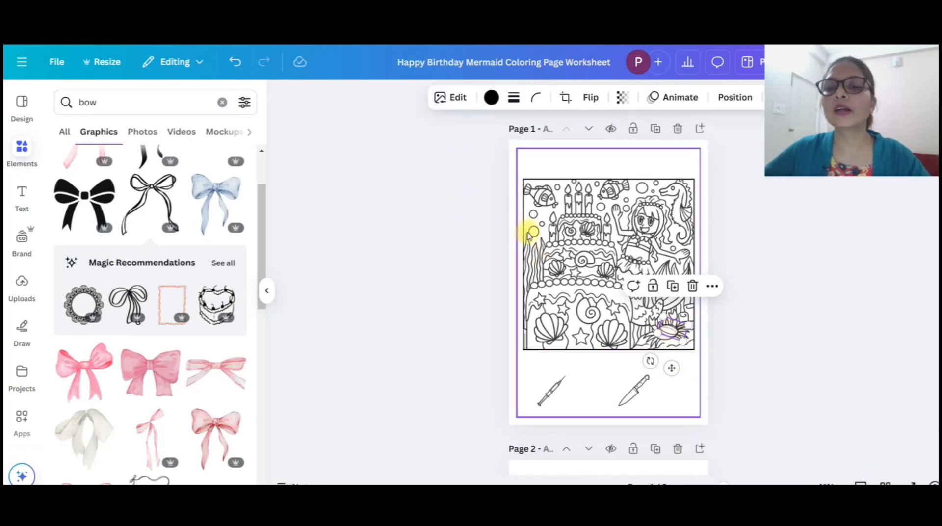
pyautogui.click(455, 96)
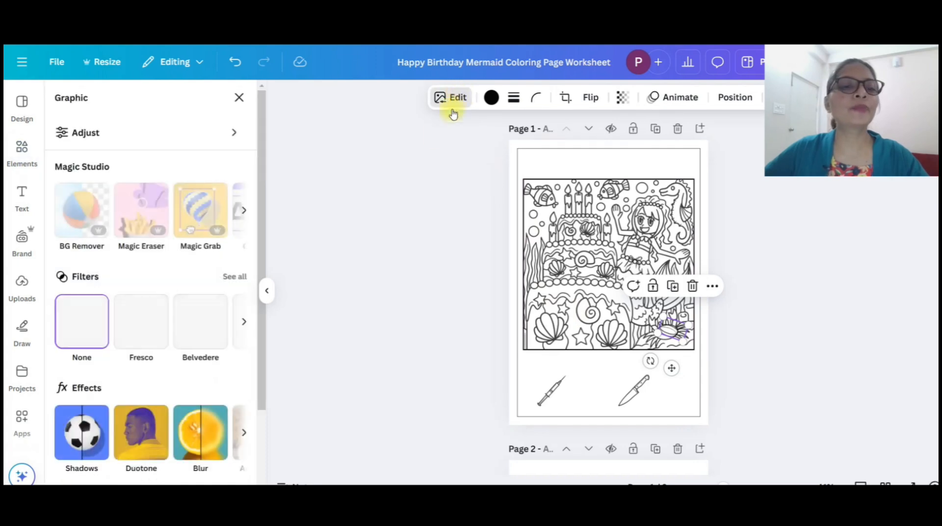
pyautogui.click(96, 444)
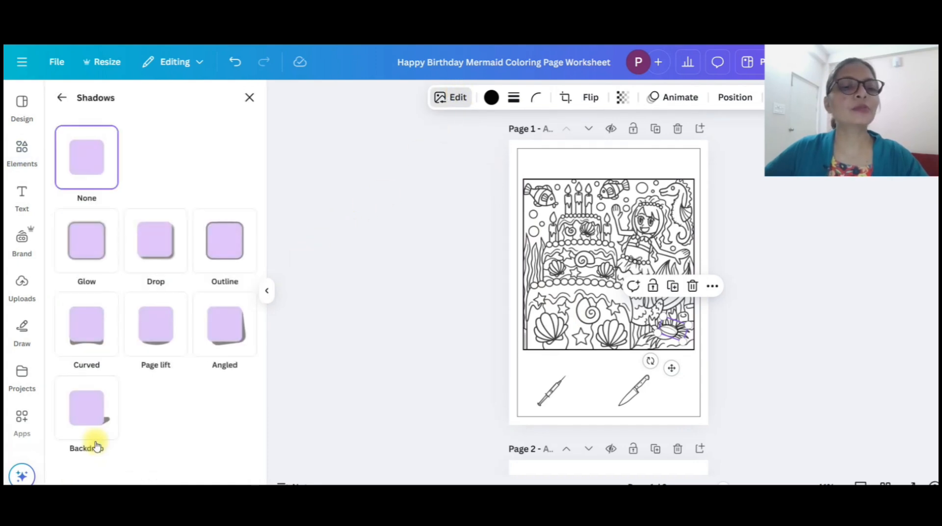
pyautogui.click(204, 266)
pyautogui.scroll(-2, 192, 394)
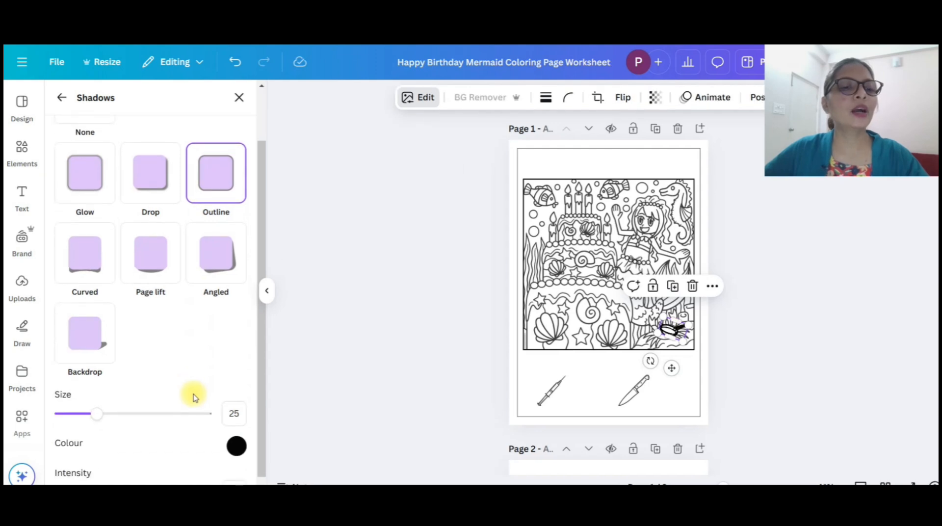
pyautogui.scroll(-1, 123, 430)
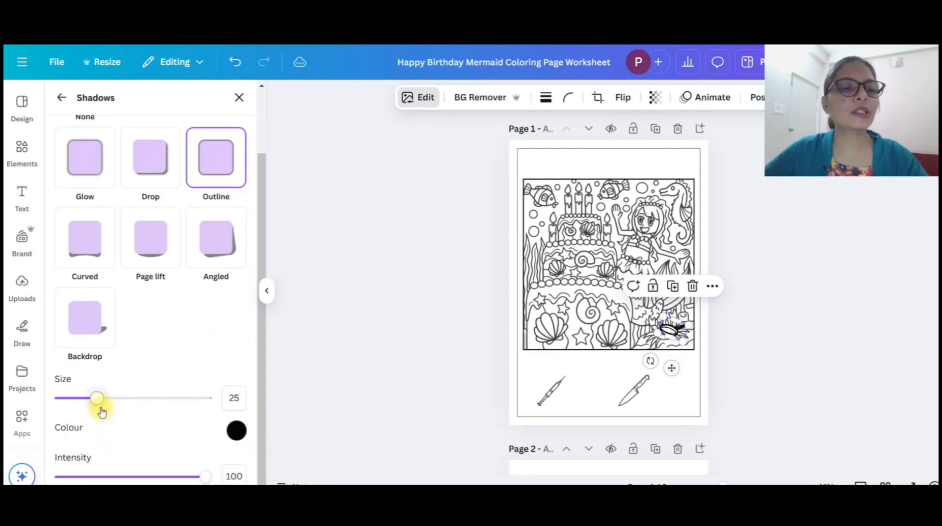
pyautogui.moveTo(98, 409); pyautogui.dragTo(96, 409)
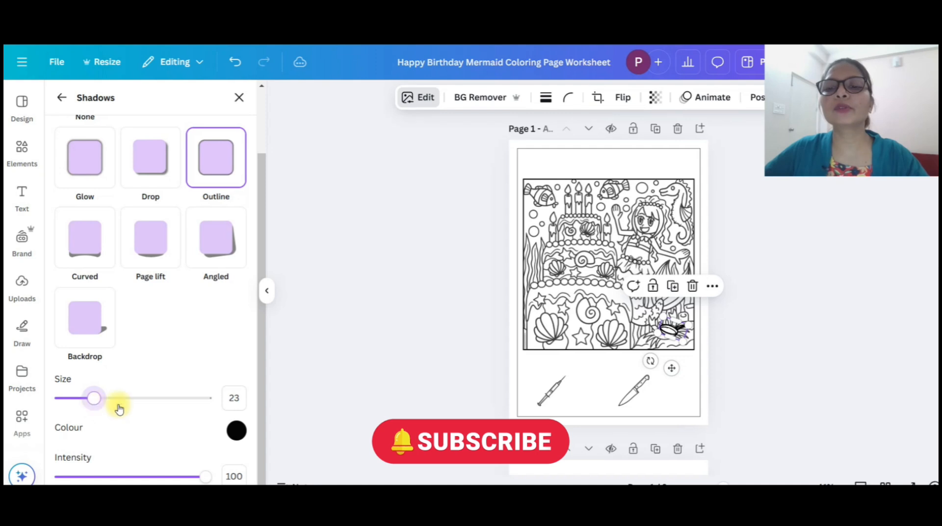
pyautogui.click(734, 412)
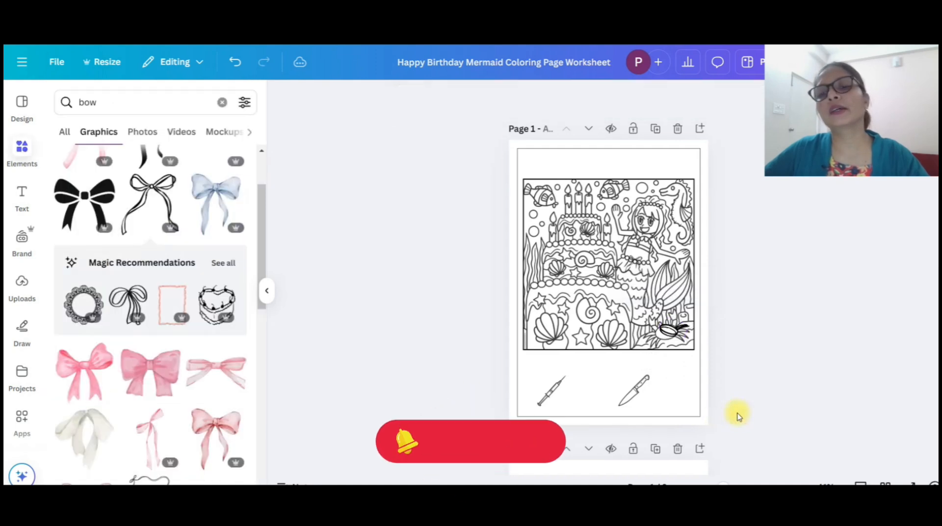
# Set the size of the frying pan's Outline shadow to 11.
pyautogui.click(683, 326)
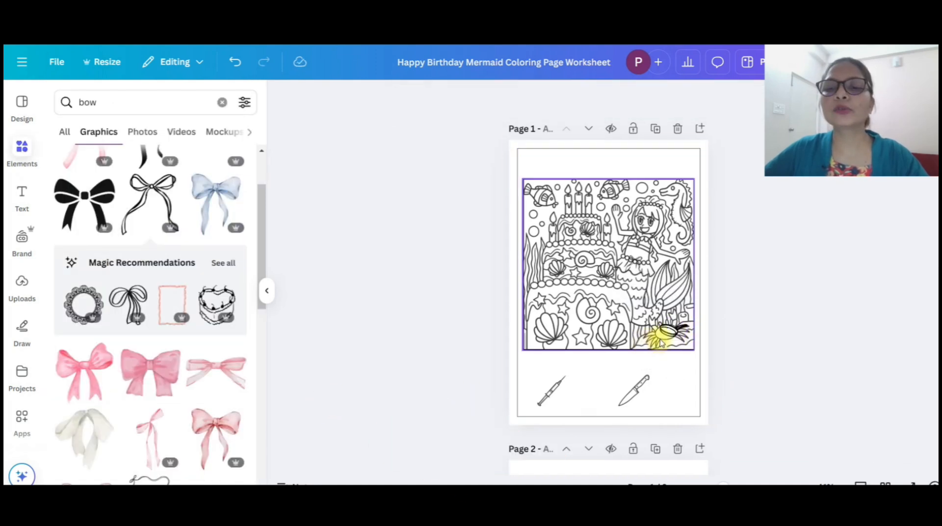
pyautogui.click(668, 330)
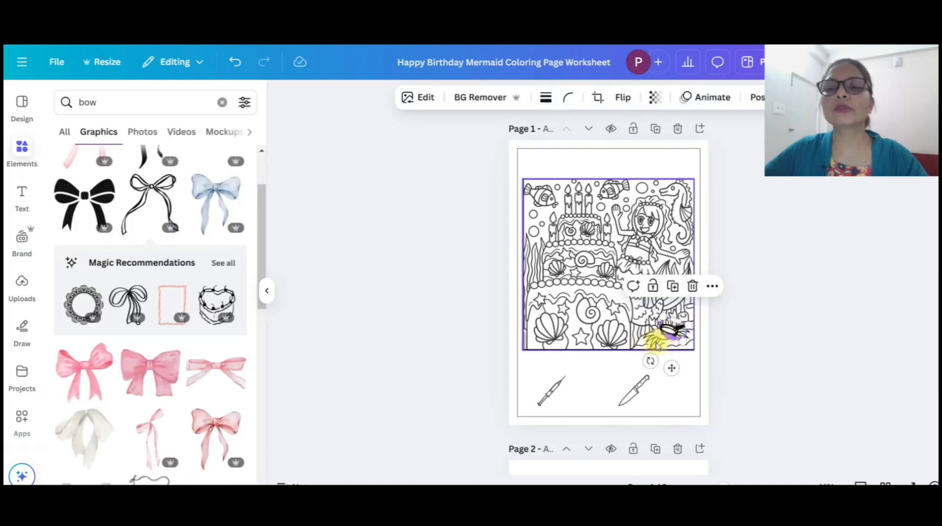
pyautogui.click(429, 107)
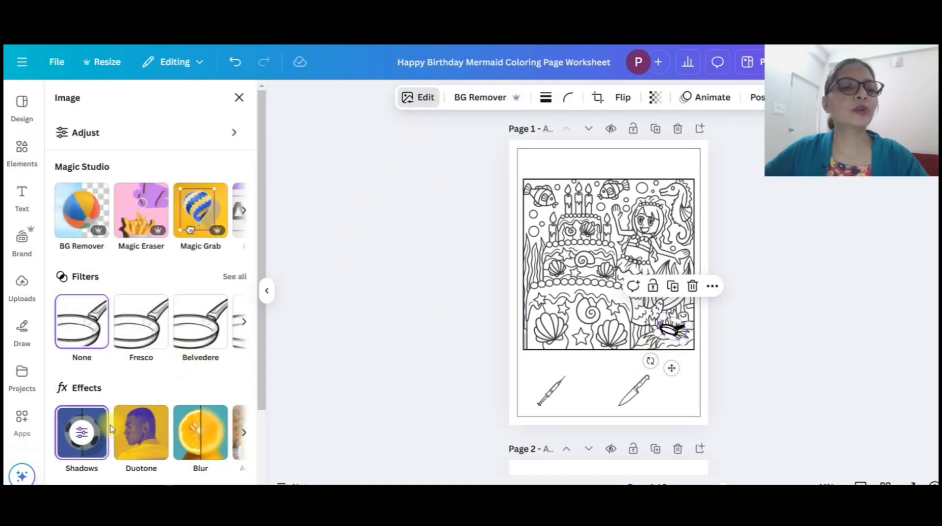
pyautogui.click(81, 431)
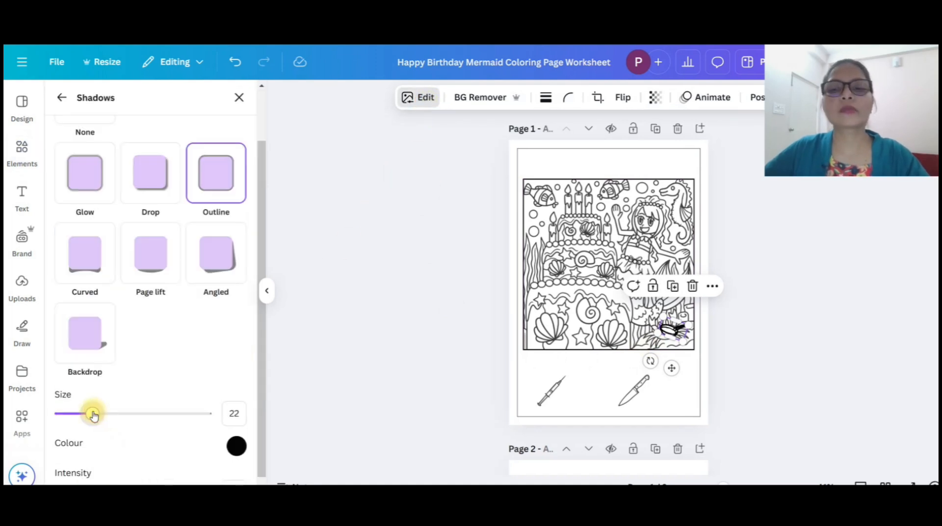
pyautogui.moveTo(91, 414); pyautogui.dragTo(81, 412)
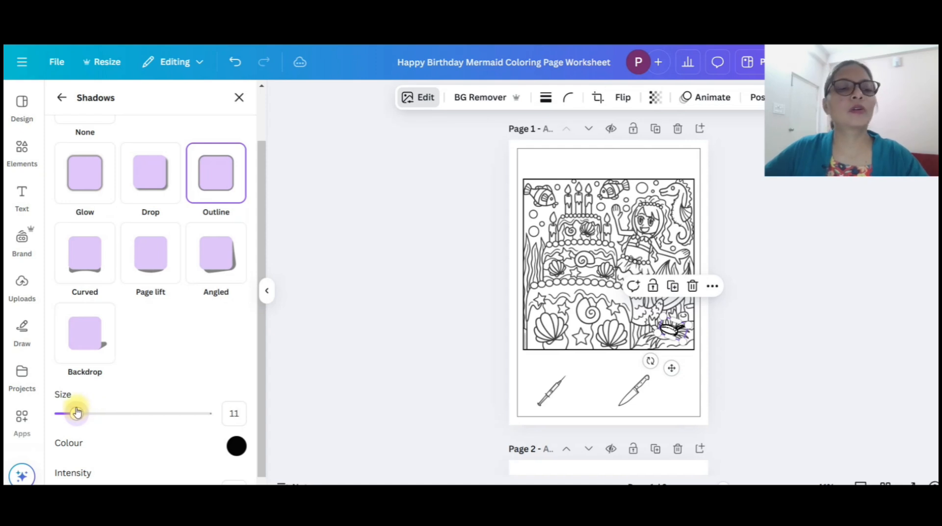
pyautogui.moveTo(77, 412); pyautogui.dragTo(76, 412)
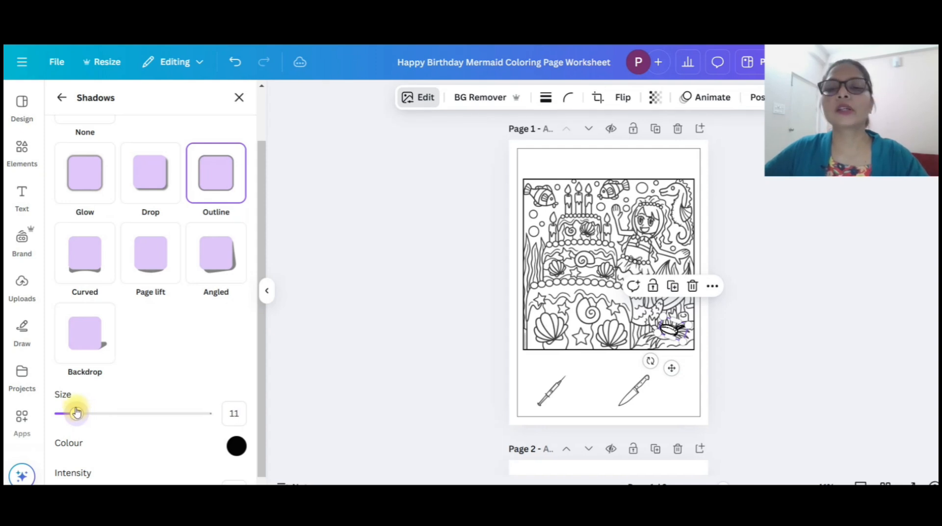
pyautogui.click(873, 382)
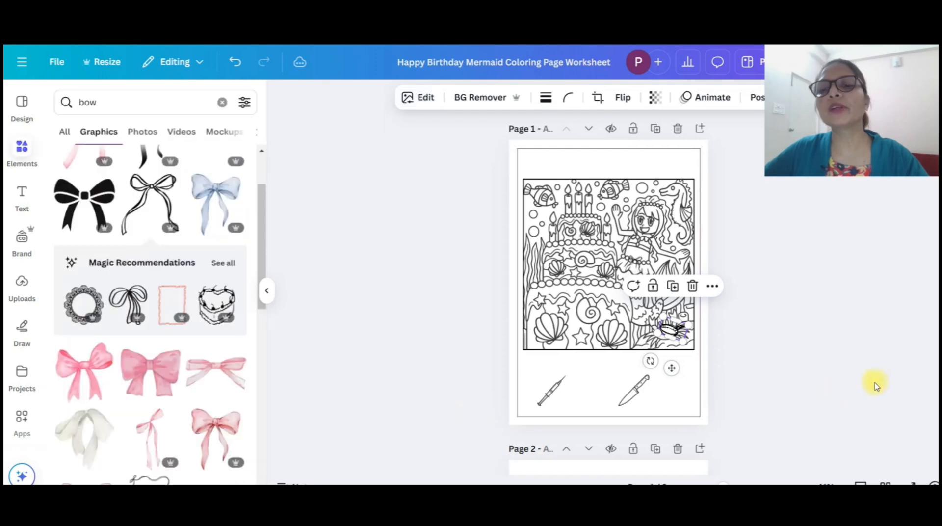
# Set the frying pan's Outline shadow size to 2, checking its line weight in full screen.
pyautogui.click(670, 331)
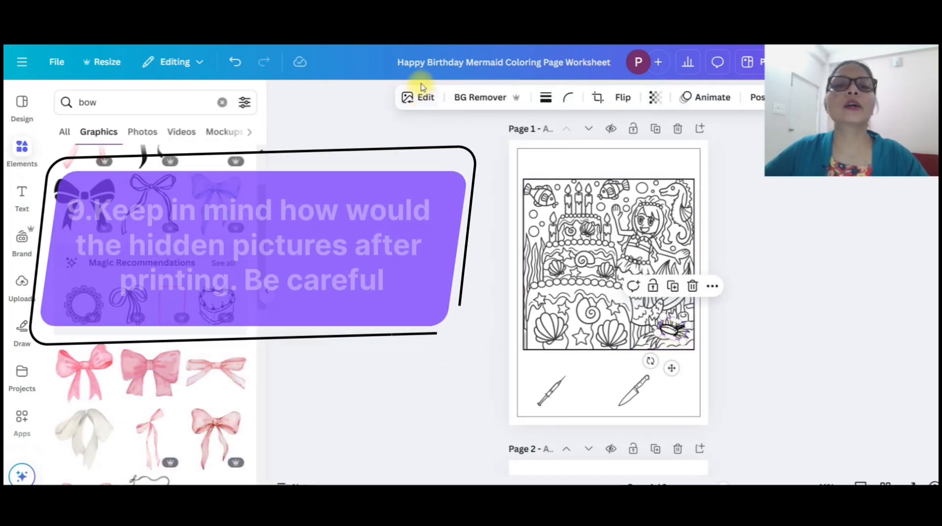
pyautogui.click(427, 99)
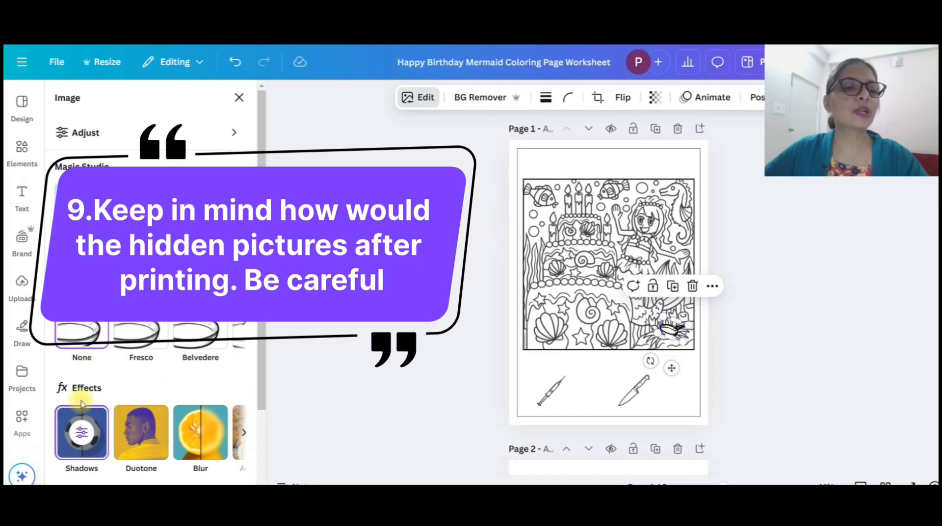
pyautogui.click(90, 457)
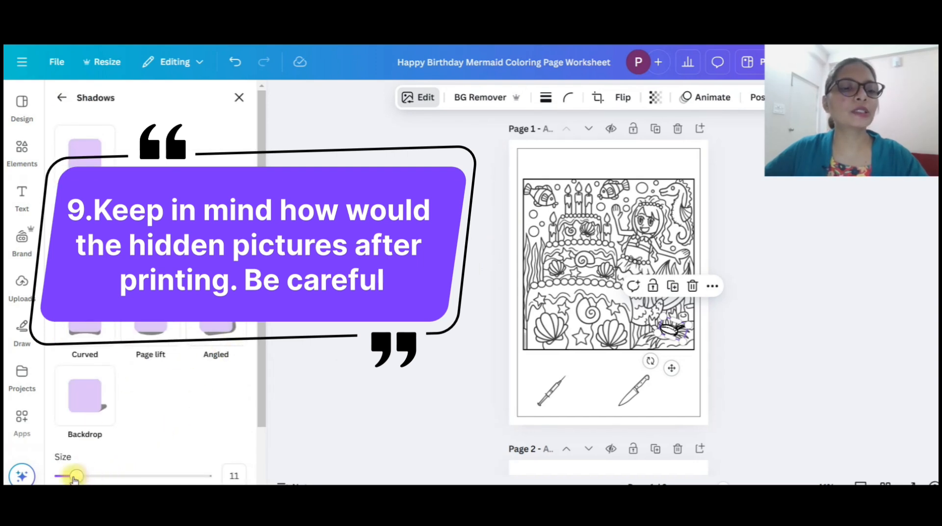
pyautogui.moveTo(74, 475); pyautogui.dragTo(69, 475)
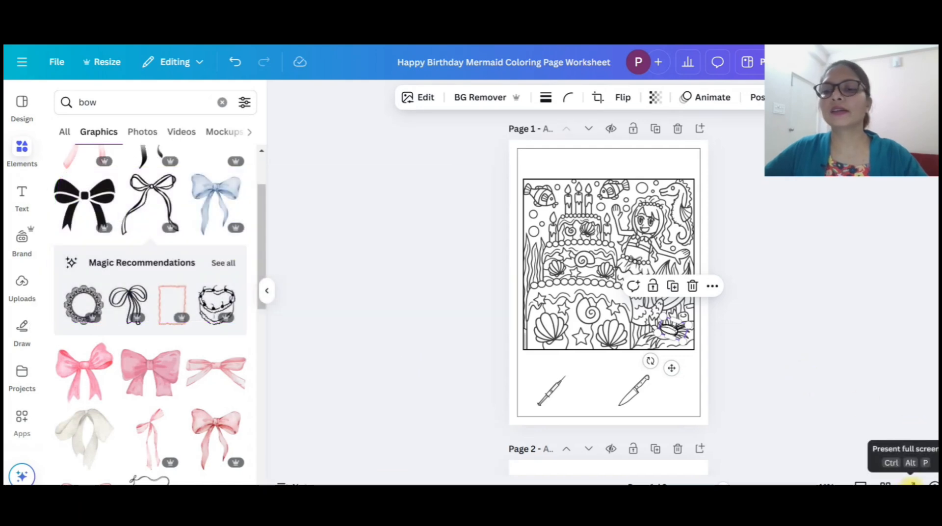
pyautogui.click(911, 482)
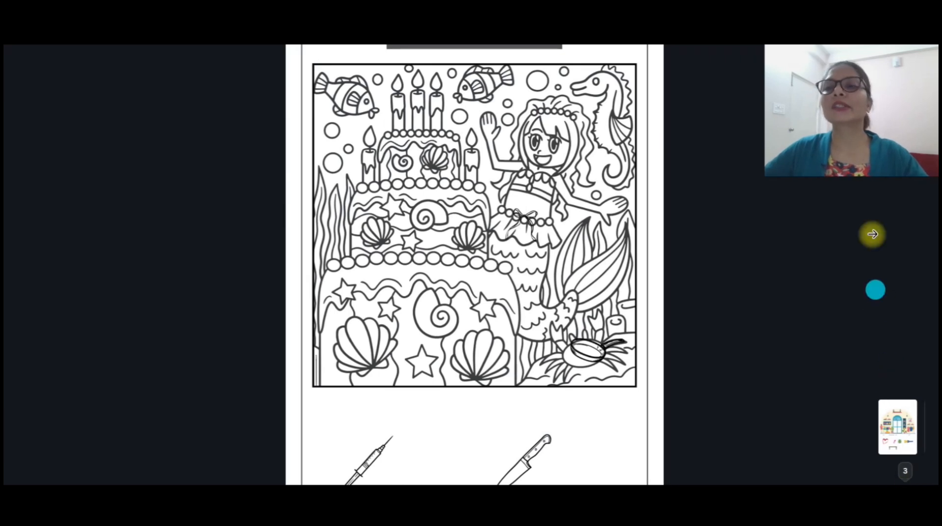
pyautogui.press('Escape')
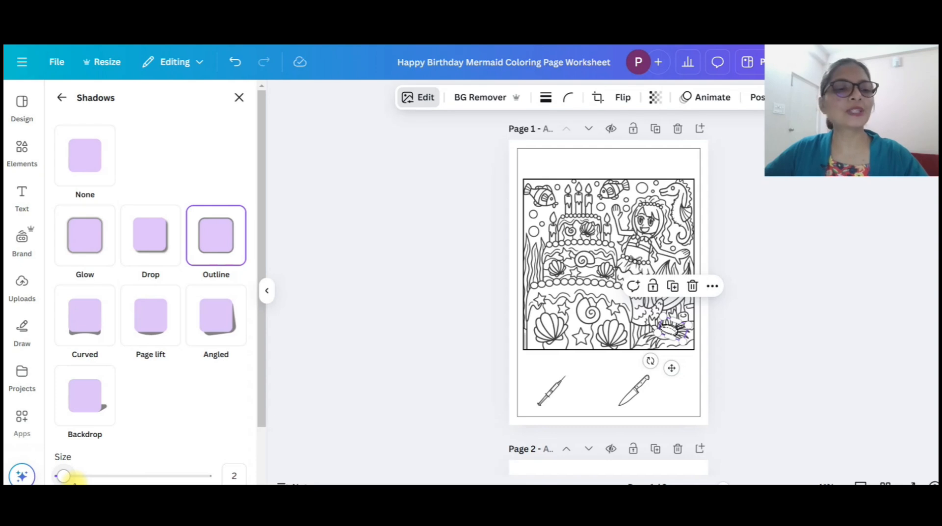
pyautogui.scroll(-1, 185, 430)
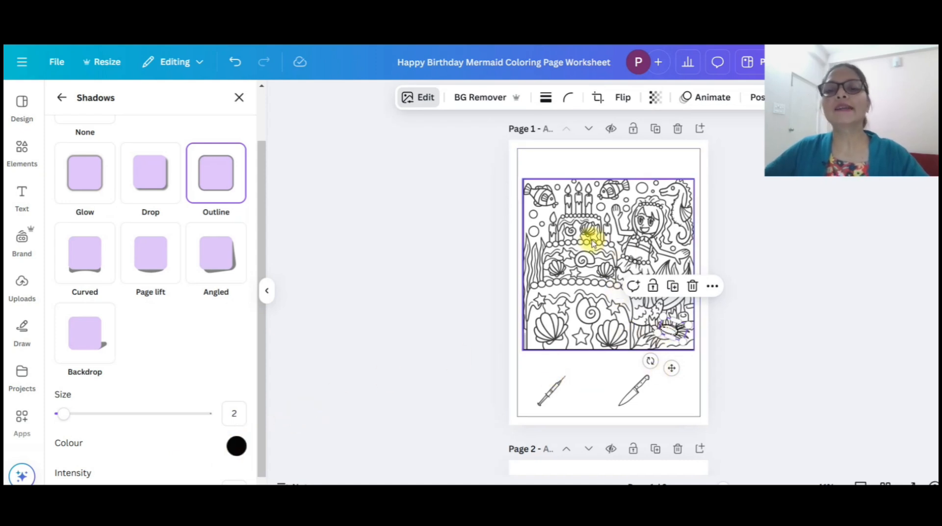
# Shrink the knife and move it into the drawing between the cake and the mermaid's waist.
pyautogui.click(626, 403)
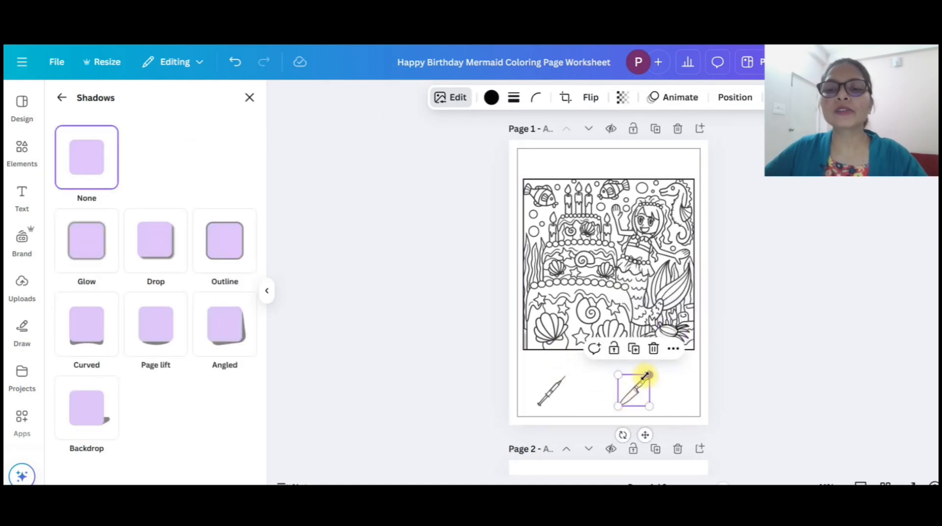
pyautogui.moveTo(647, 375); pyautogui.dragTo(636, 384)
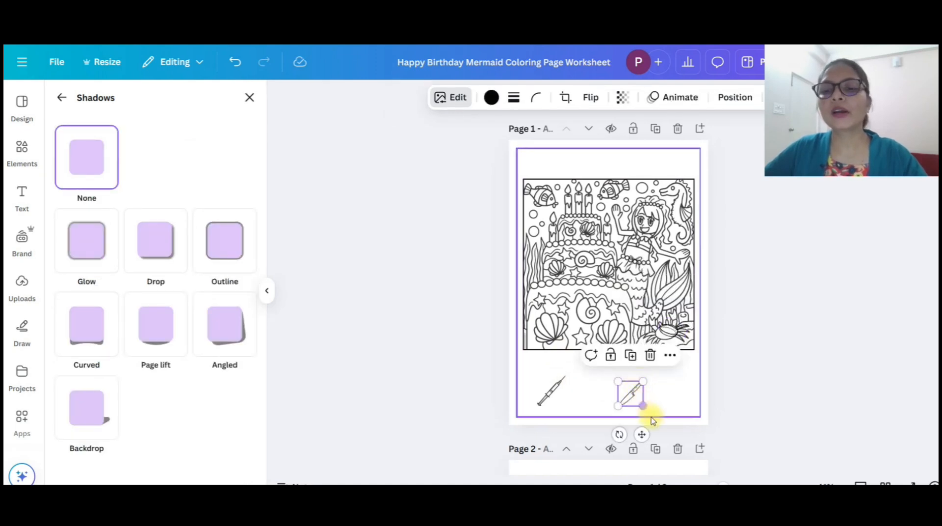
pyautogui.moveTo(642, 433); pyautogui.dragTo(629, 297)
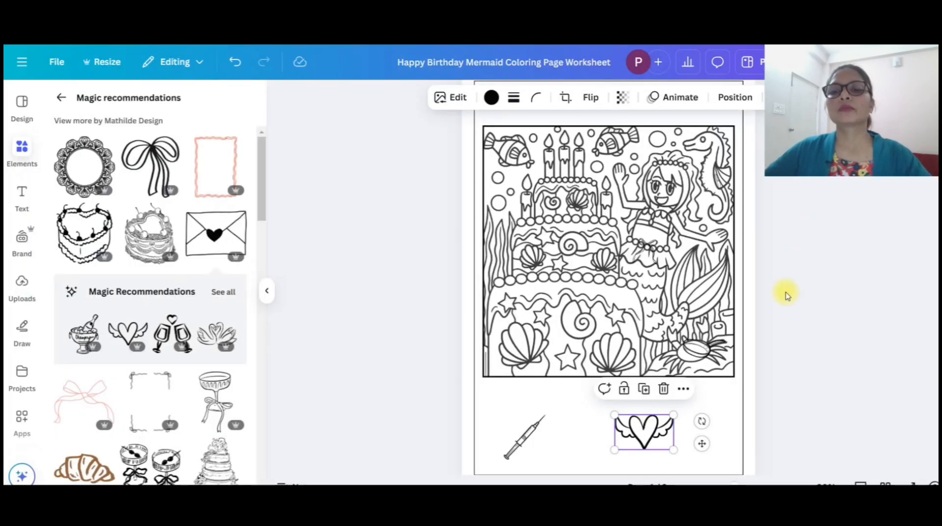
# Shrink the winged heart, hide it at the base of the seashell on the cake's lower left, and check the page in full screen.
pyautogui.moveTo(674, 415); pyautogui.dragTo(606, 419)
pyautogui.moveTo(606, 465); pyautogui.dragTo(503, 391)
pyautogui.click(610, 407)
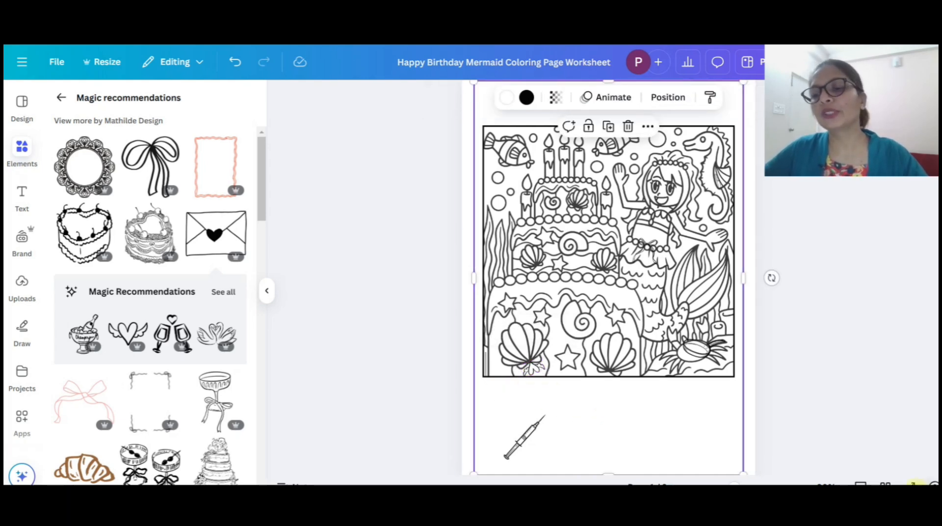
pyautogui.click(913, 483)
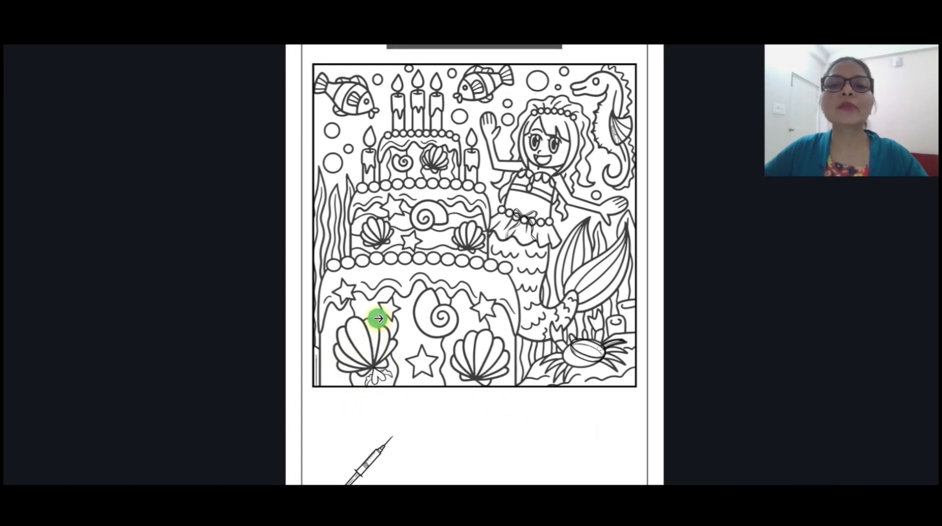
pyautogui.click(396, 307)
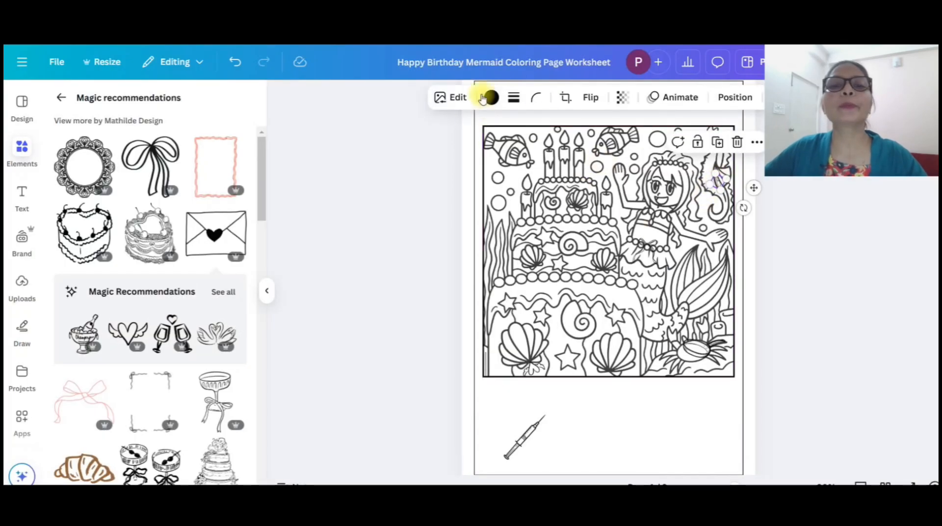
# Apply an Outline shadow to the knife hidden beside the seahorse and check the page in full screen.
pyautogui.click(445, 98)
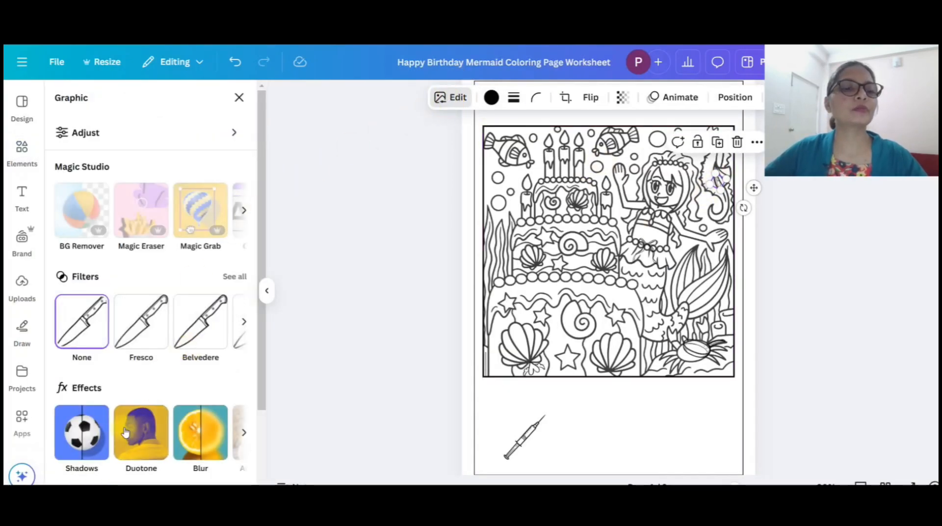
pyautogui.click(91, 441)
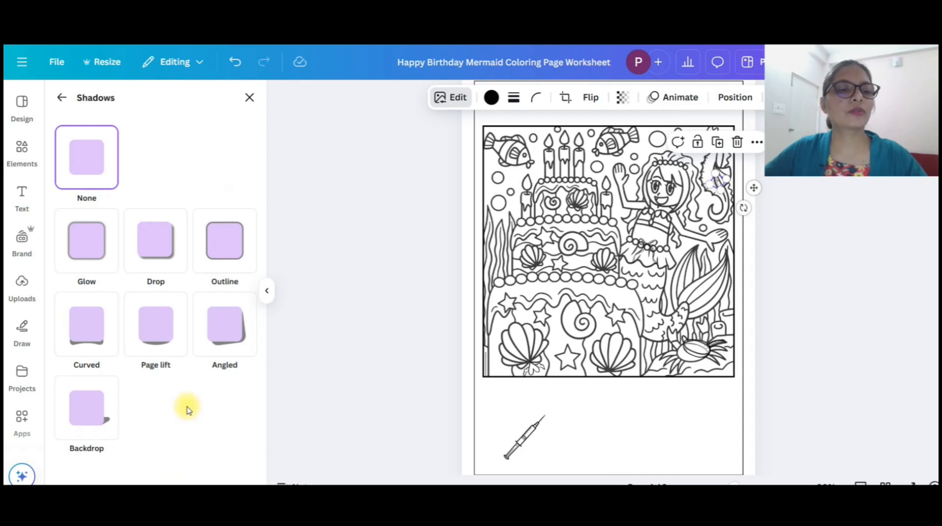
pyautogui.click(227, 248)
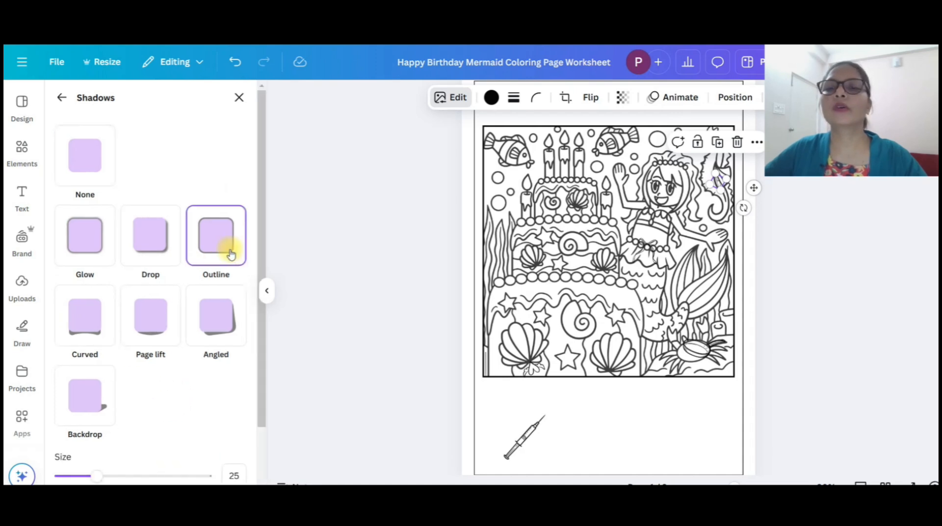
pyautogui.scroll(-1, 215, 344)
pyautogui.scroll(-1, 204, 362)
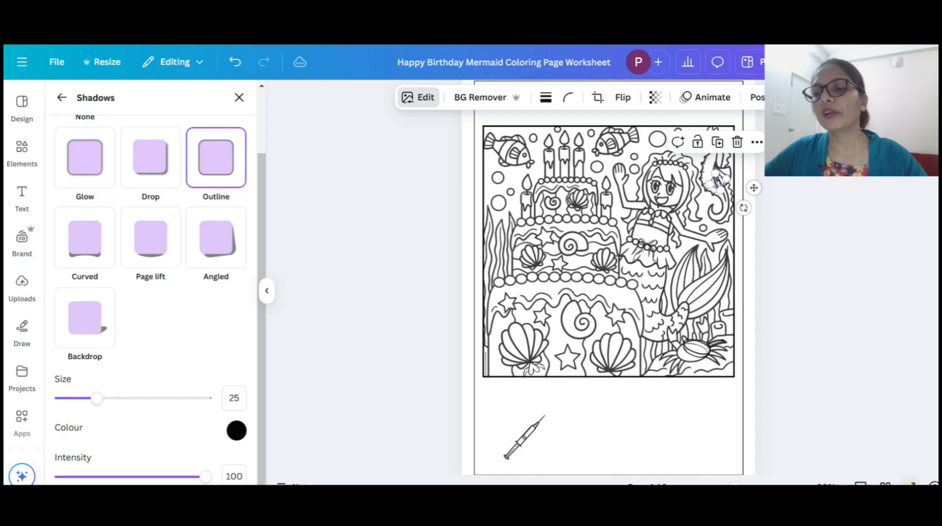
pyautogui.hotkey('ctrl', 'alt', 'p')
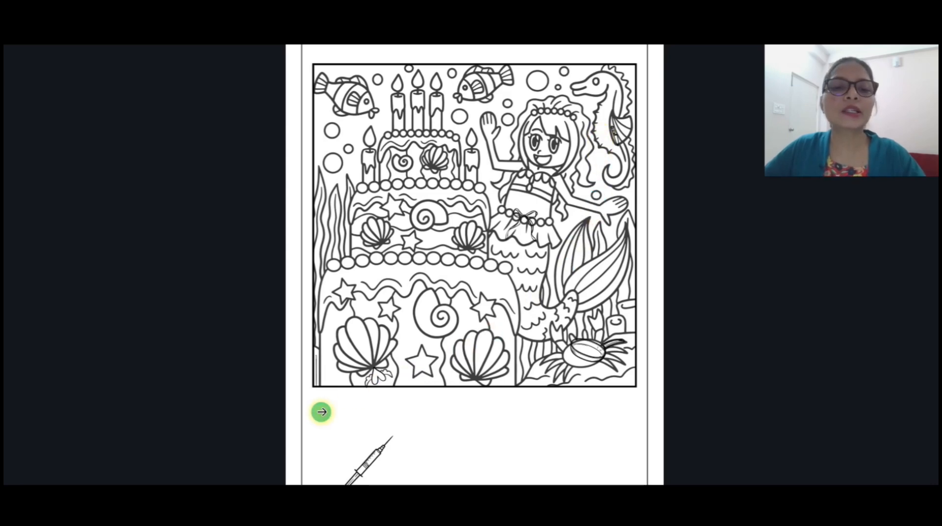
pyautogui.press('Escape')
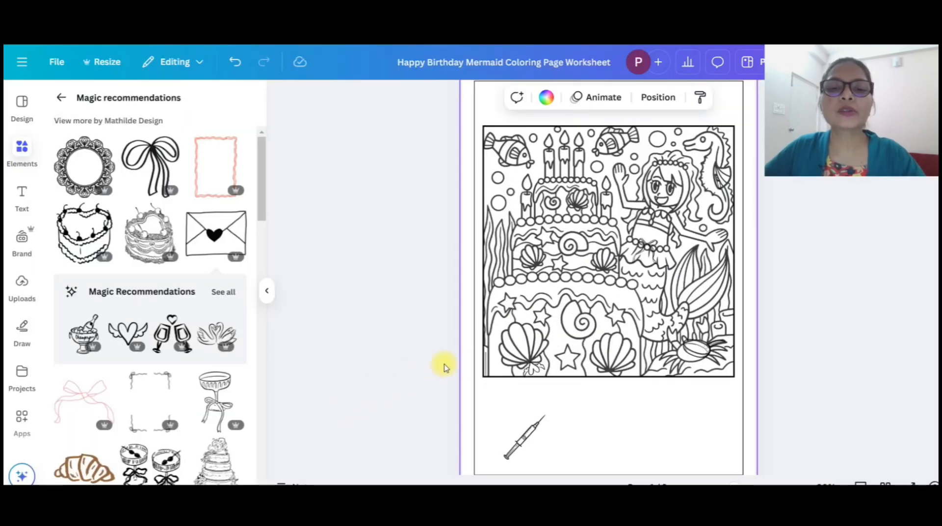
# Delete the syringe graphic from the blank area below the drawing.
pyautogui.click(480, 362)
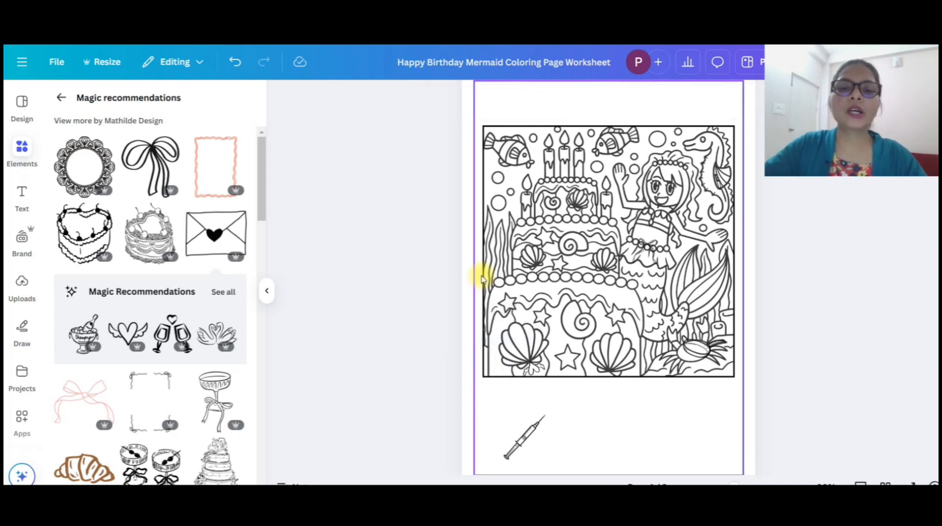
pyautogui.click(518, 439)
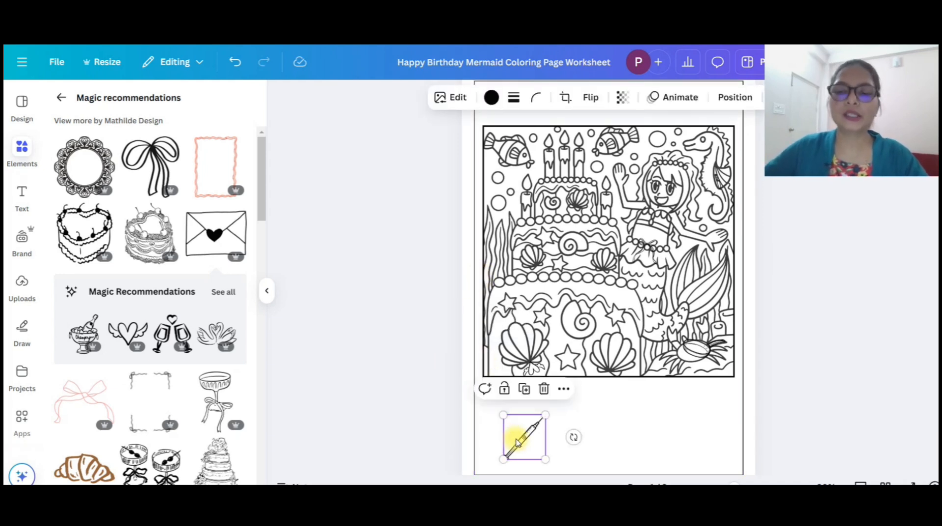
pyautogui.press('Delete')
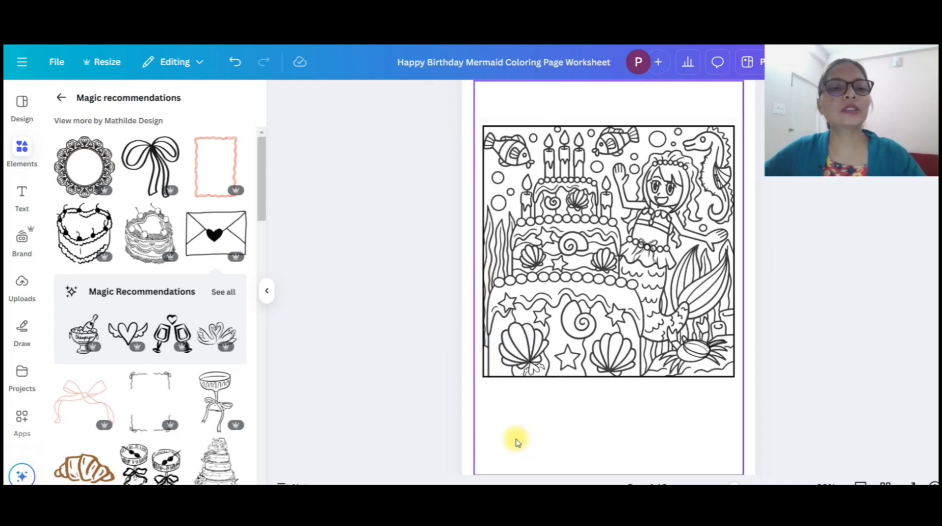
# Add the swan pair graphic, shrink it, and hide it above the spiral shell on the cake's middle tier.
pyautogui.click(212, 331)
pyautogui.moveTo(591, 283); pyautogui.dragTo(549, 438)
pyautogui.moveTo(509, 397); pyautogui.dragTo(599, 452)
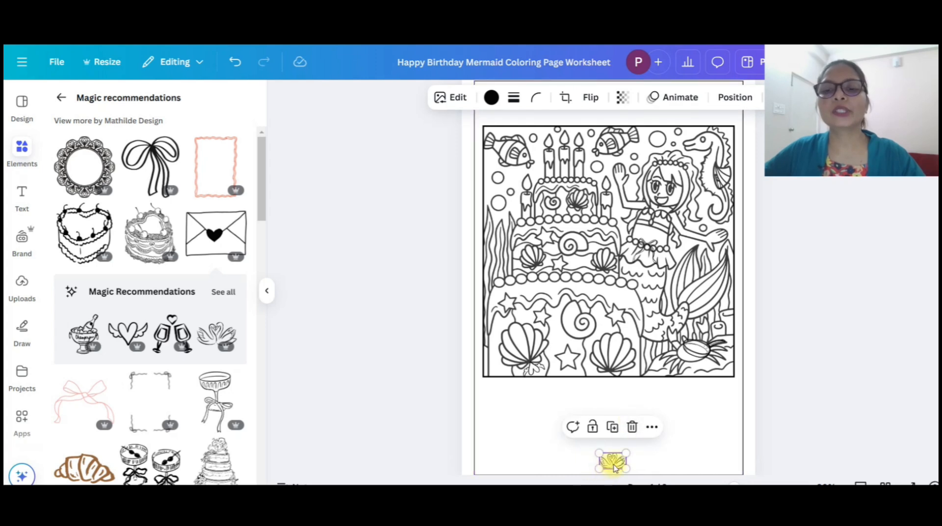
pyautogui.moveTo(614, 467); pyautogui.dragTo(568, 286)
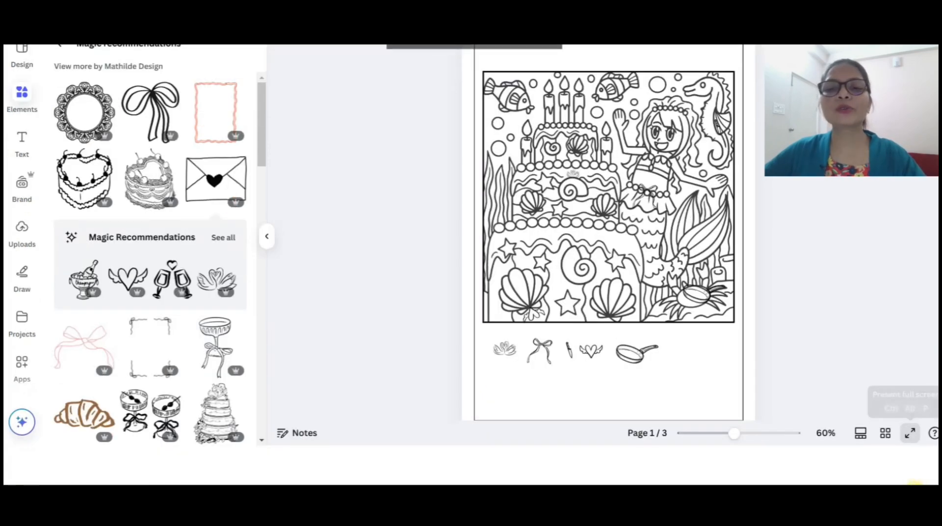
# Present the design in full screen and review the mermaid puzzle, the supermarket page and the clothing store page.
pyautogui.click(910, 433)
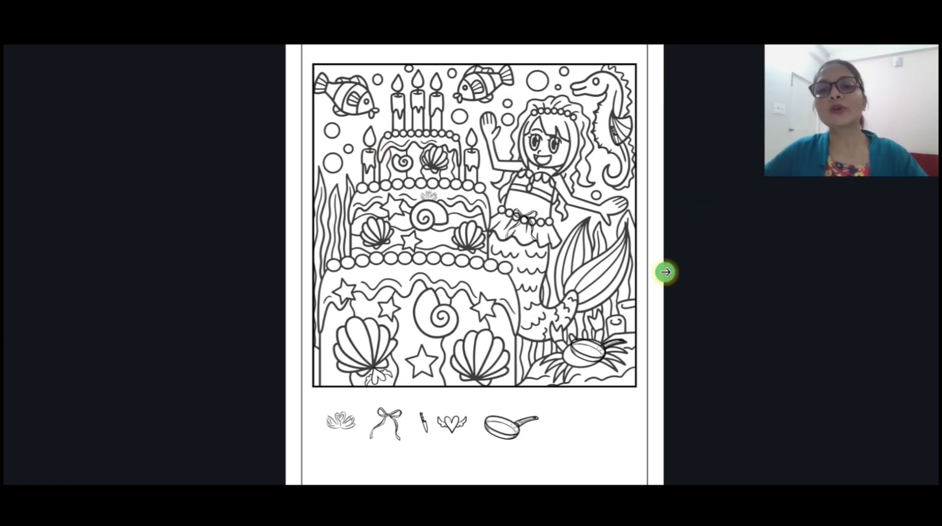
pyautogui.click(665, 263)
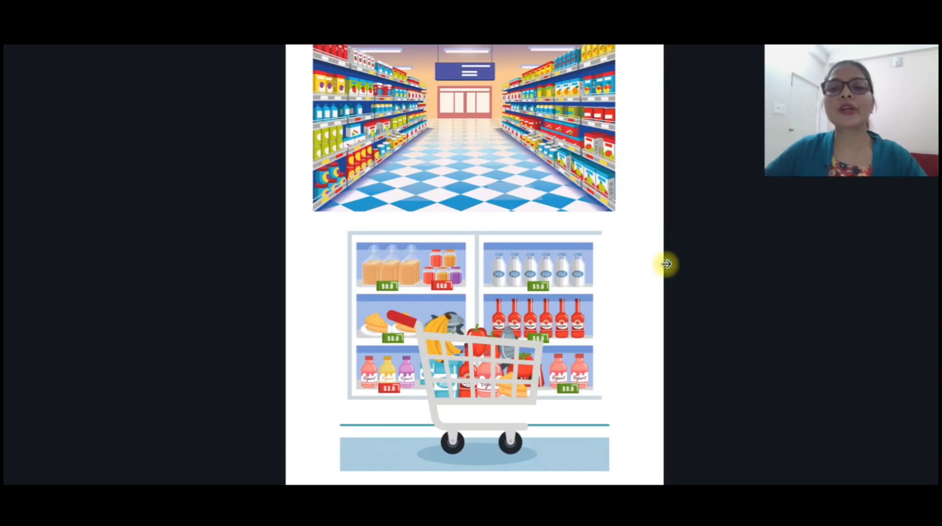
pyautogui.click(658, 246)
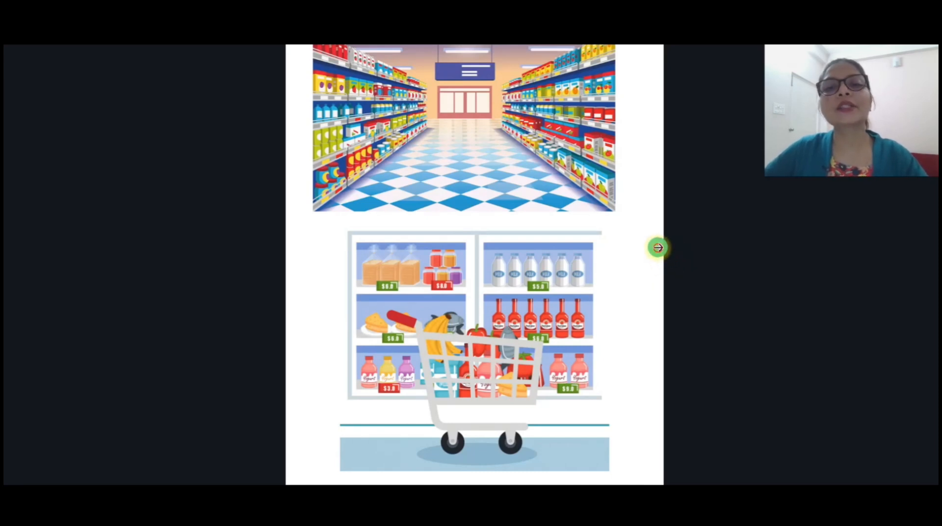
pyautogui.click(661, 243)
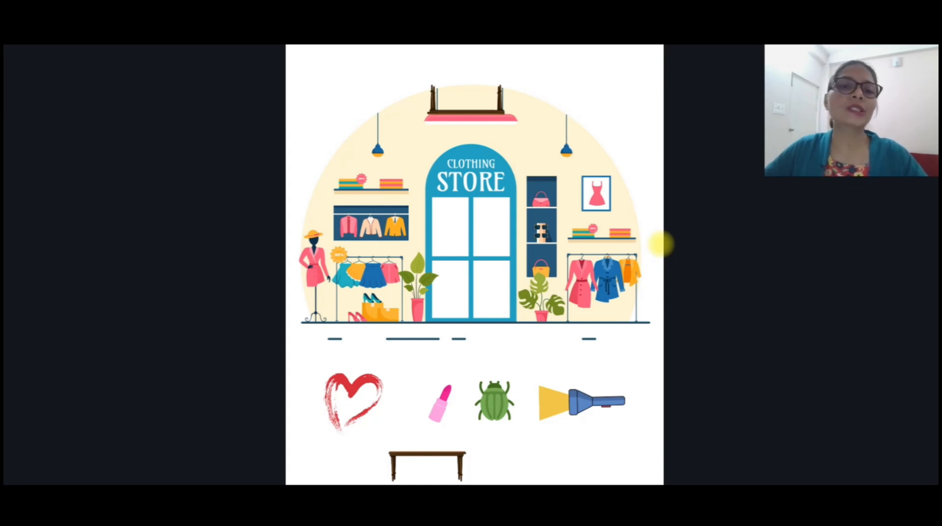
pyautogui.click(663, 233)
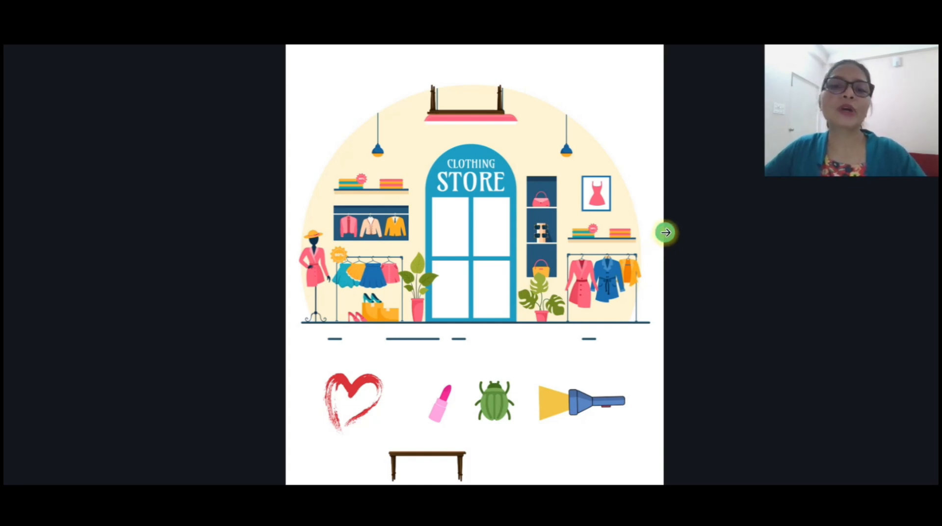